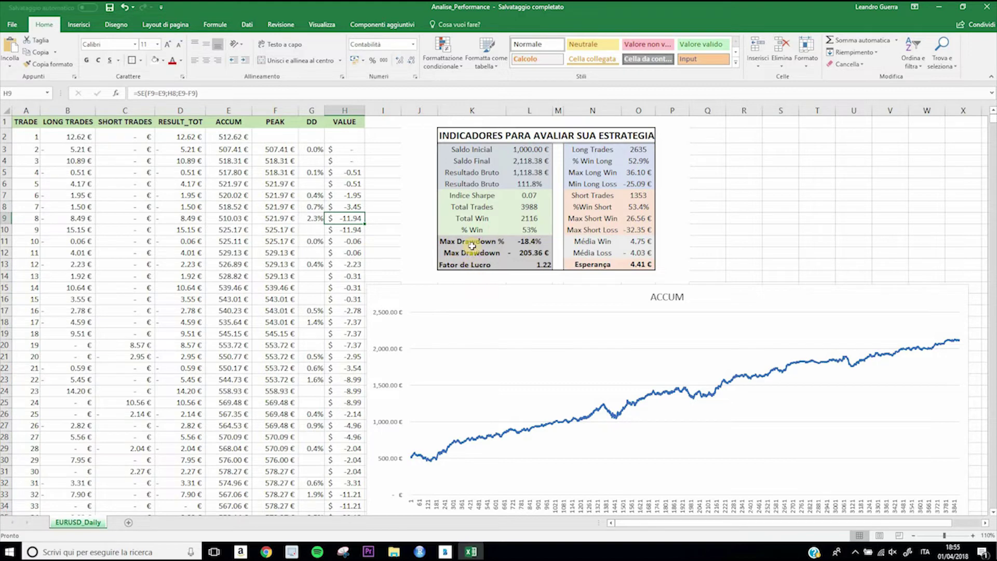
- Examine the Max Drawdown %, Max Drawdown and Fator de Lucro rows of the indicator table
{"action": "left_click_drag", "start_coordinate": [470, 240], "coordinate": [473, 262]}
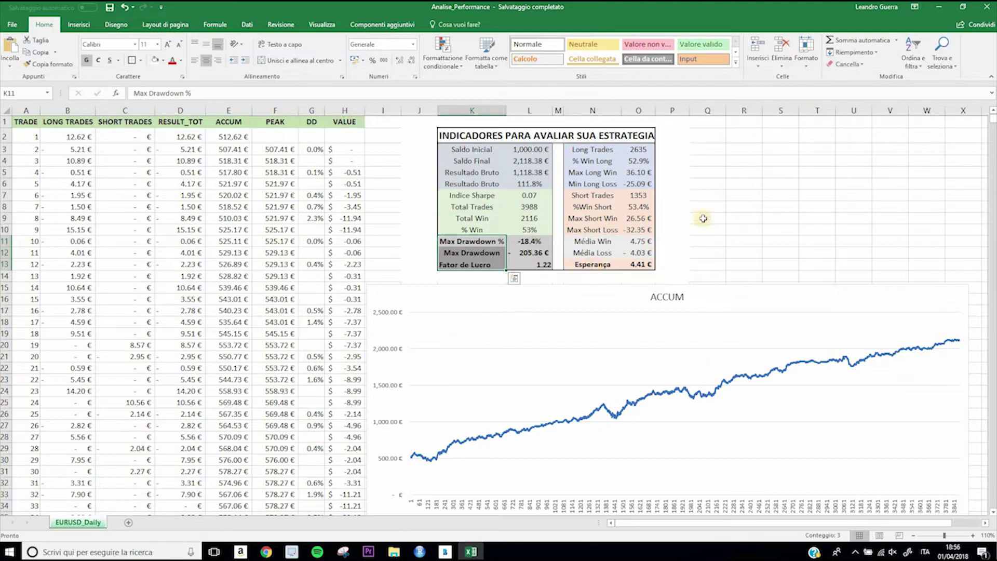
{"action": "left_click", "coordinate": [526, 264]}
{"action": "left_click", "coordinate": [218, 256]}
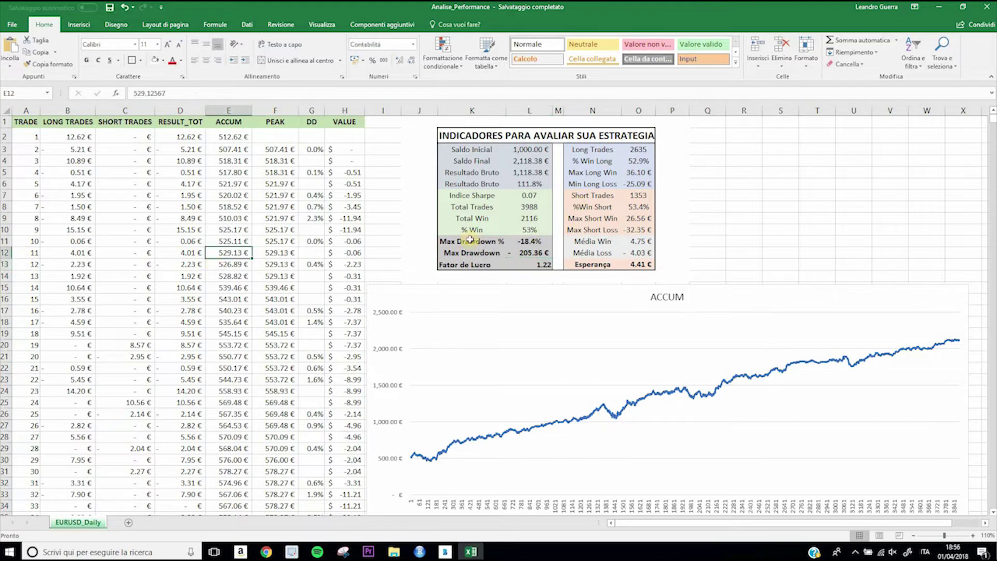
{"action": "left_click", "coordinate": [476, 242]}
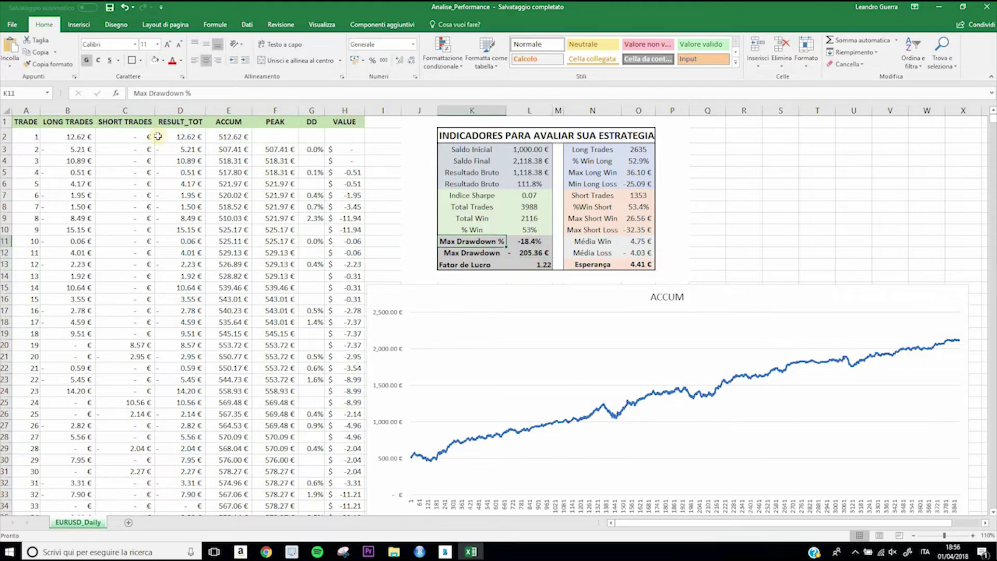
- Review the TRADE, LONG TRADES, SHORT TRADES and RESULT_TOT columns, including the long and short results of the first trade
{"action": "left_click_drag", "start_coordinate": [44, 124], "coordinate": [31, 184]}
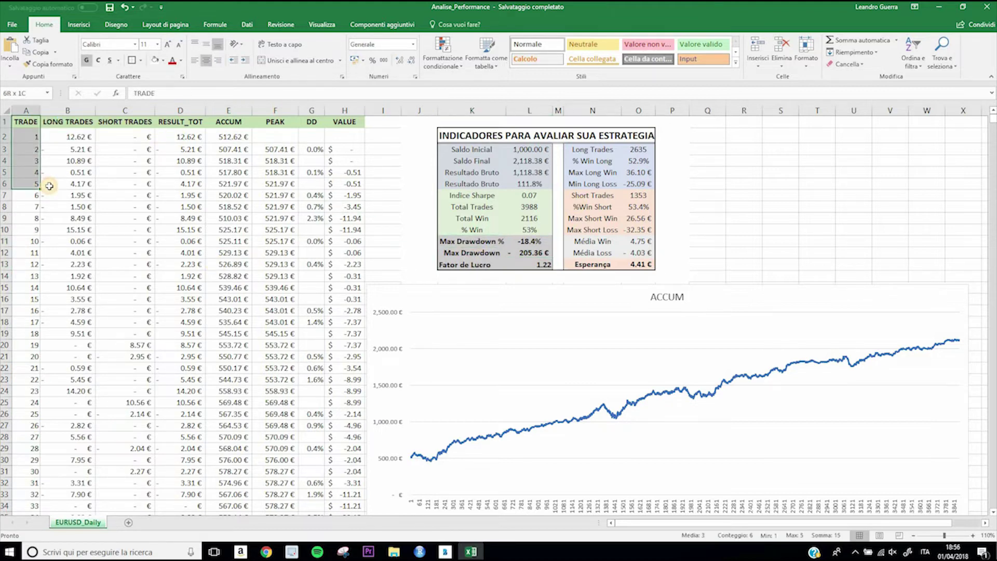
{"action": "left_click", "coordinate": [87, 141]}
{"action": "left_click", "coordinate": [83, 124]}
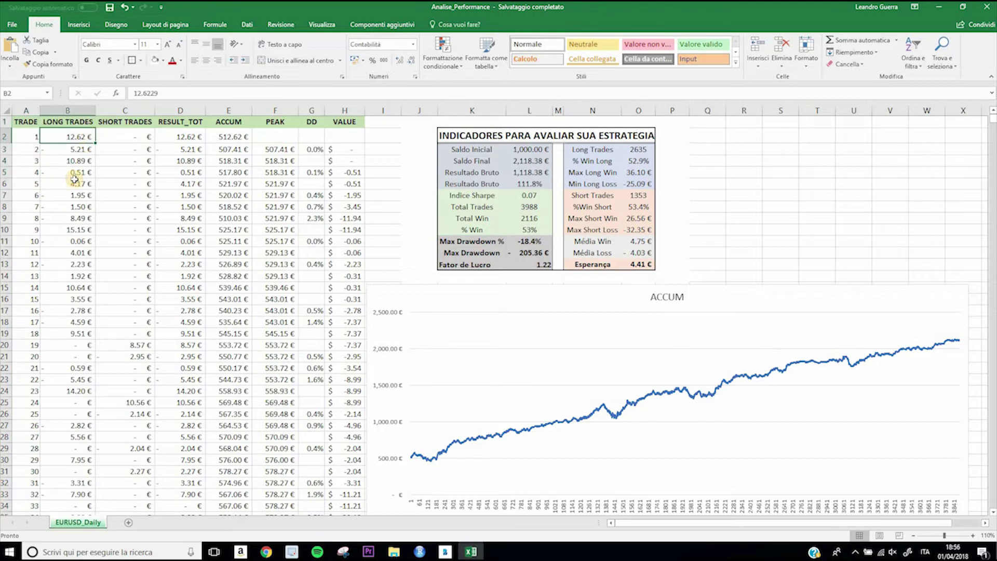
{"action": "left_click", "coordinate": [74, 180]}
{"action": "left_click", "coordinate": [144, 124]}
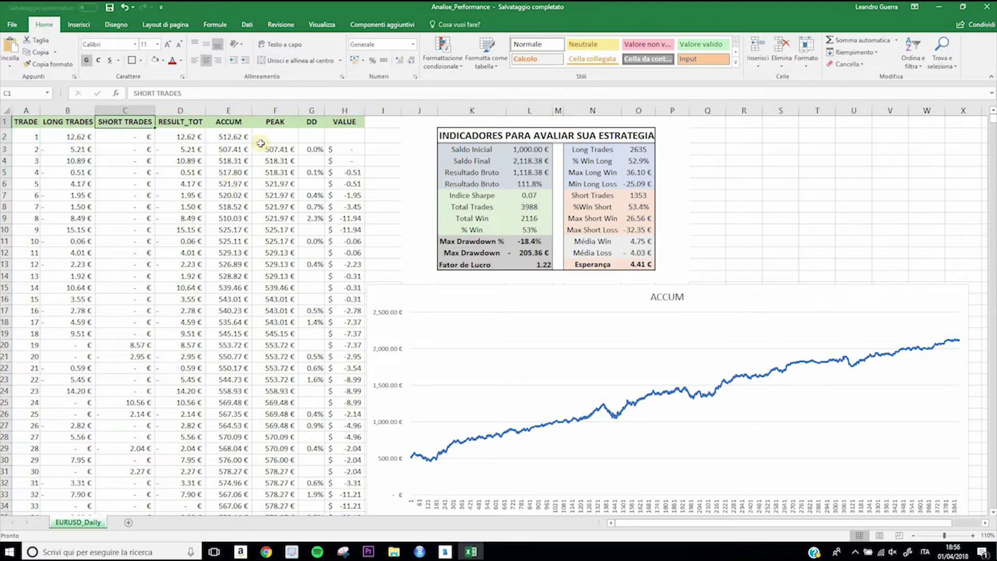
{"action": "left_click", "coordinate": [183, 137]}
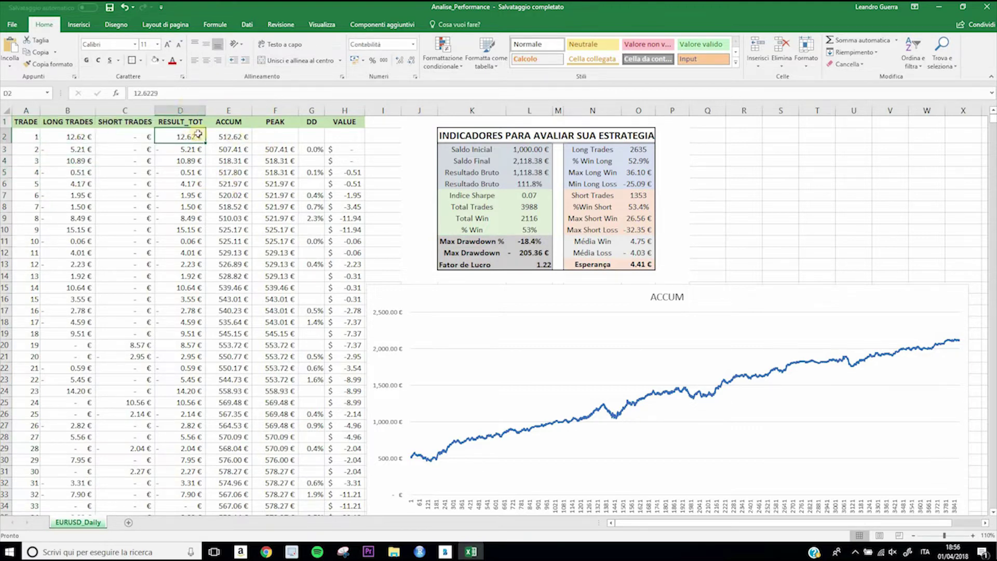
{"action": "left_click_drag", "start_coordinate": [86, 138], "coordinate": [143, 141]}
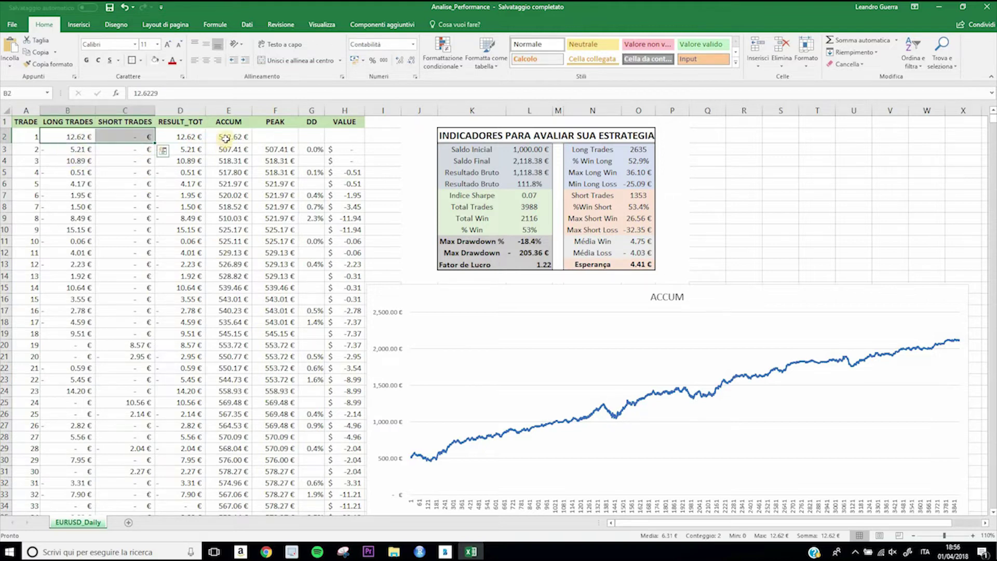
- Examine the first ACCUM and PEAK cells, consult the drawdown sketch in Bamboo Paper and return to the Excel workbook
{"action": "left_click", "coordinate": [226, 139]}
{"action": "key", "text": "Down"}
{"action": "key", "text": "Right"}
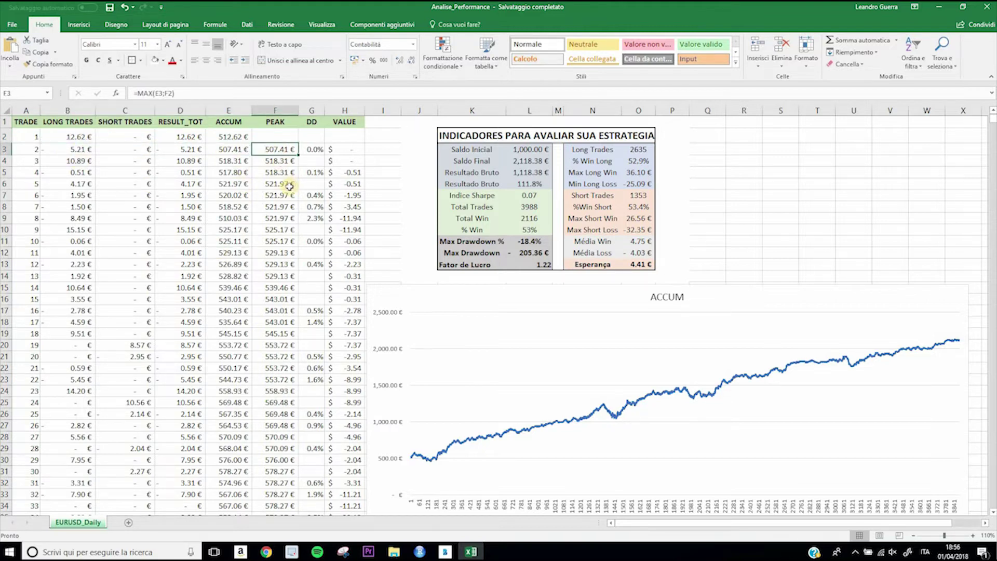
{"action": "left_click", "coordinate": [444, 551]}
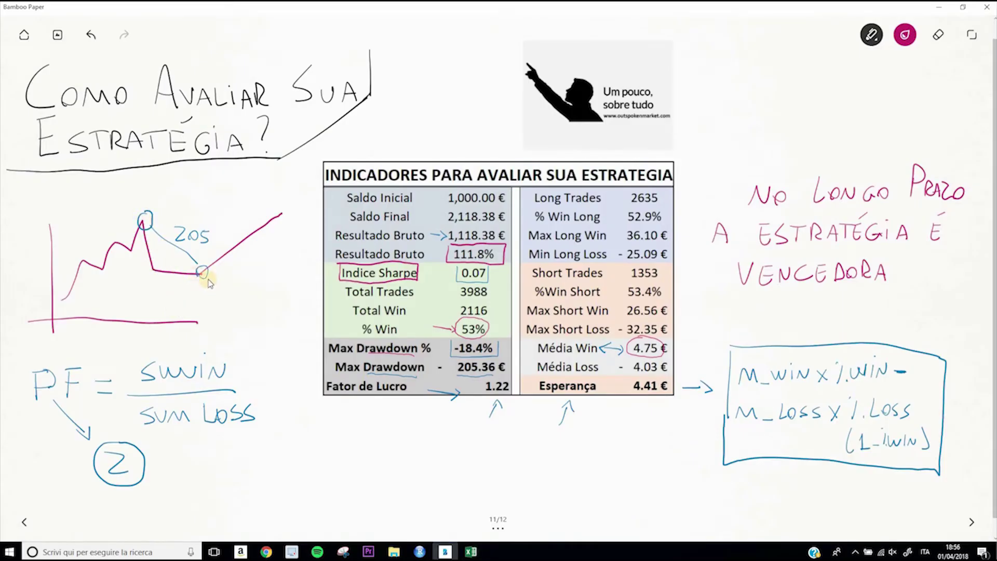
{"action": "left_click", "coordinate": [470, 551]}
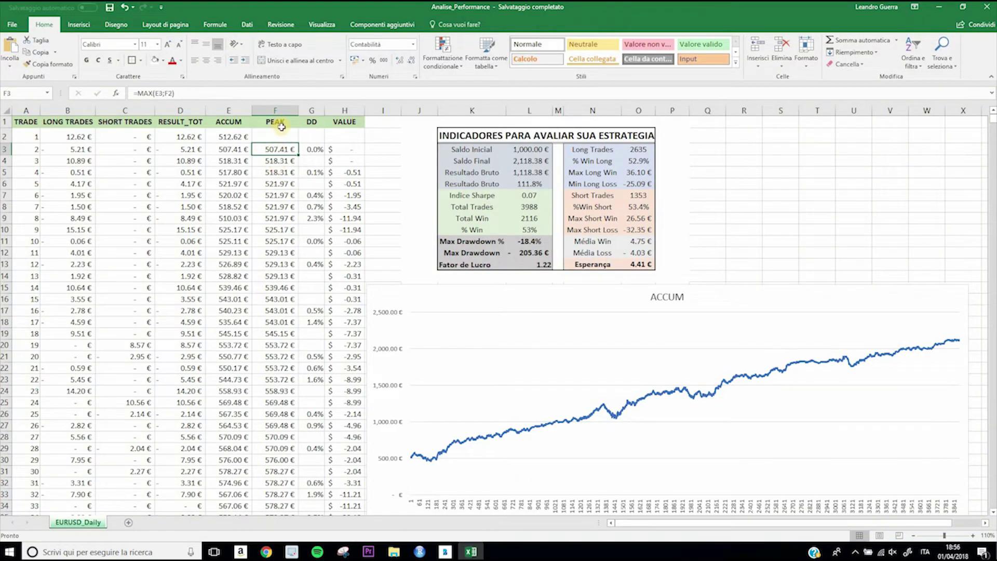
- Inspect the MAX formulas in cells F3 and F4 of the PEAK column and the cells they reference
{"action": "left_click", "coordinate": [256, 92]}
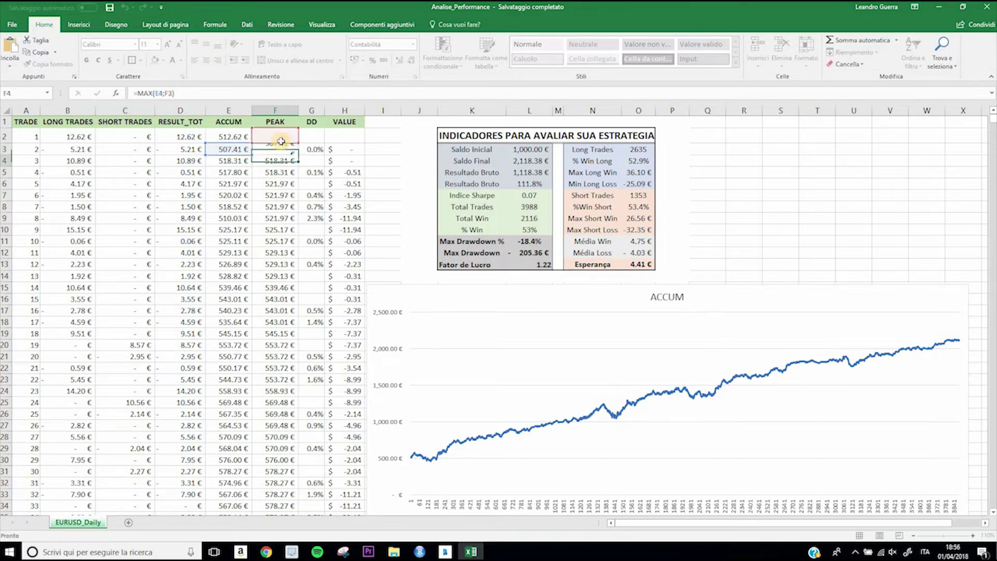
{"action": "key", "text": "Return"}
{"action": "left_click", "coordinate": [285, 151]}
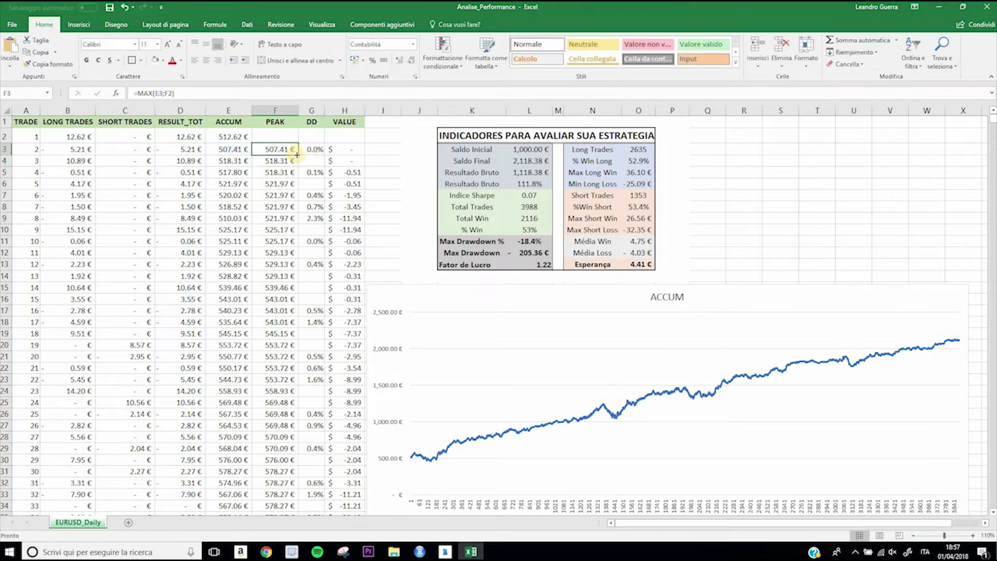
{"action": "left_click", "coordinate": [280, 161]}
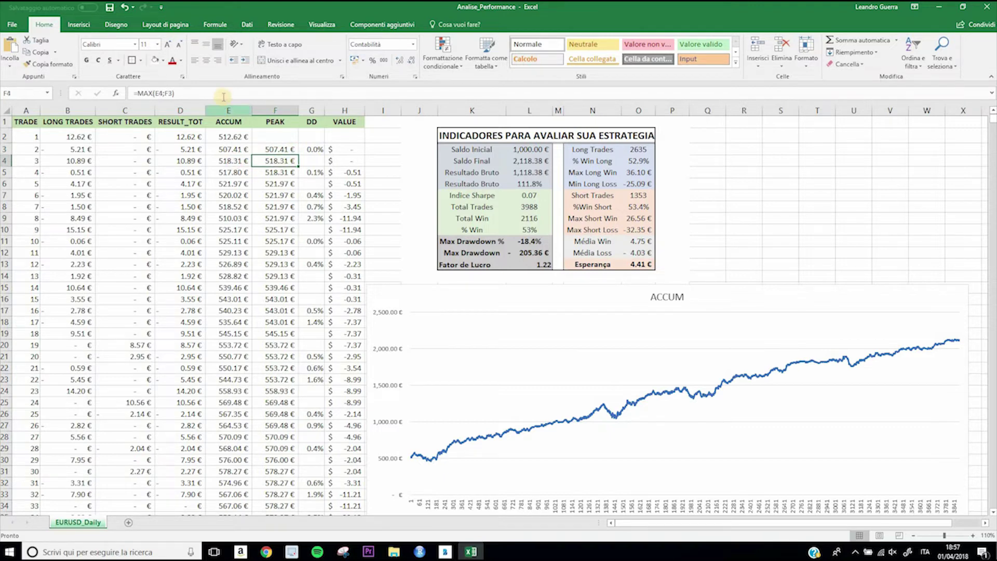
{"action": "key", "text": "F2"}
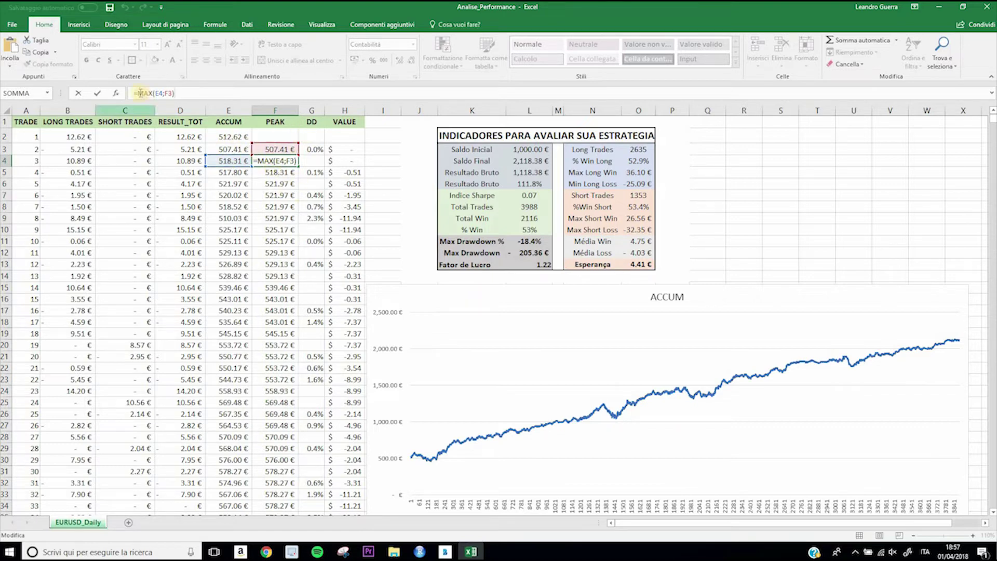
- Compare the PEAK values with the ACCUM and VALUE cells in rows 4 to 6
{"action": "left_click", "coordinate": [278, 184]}
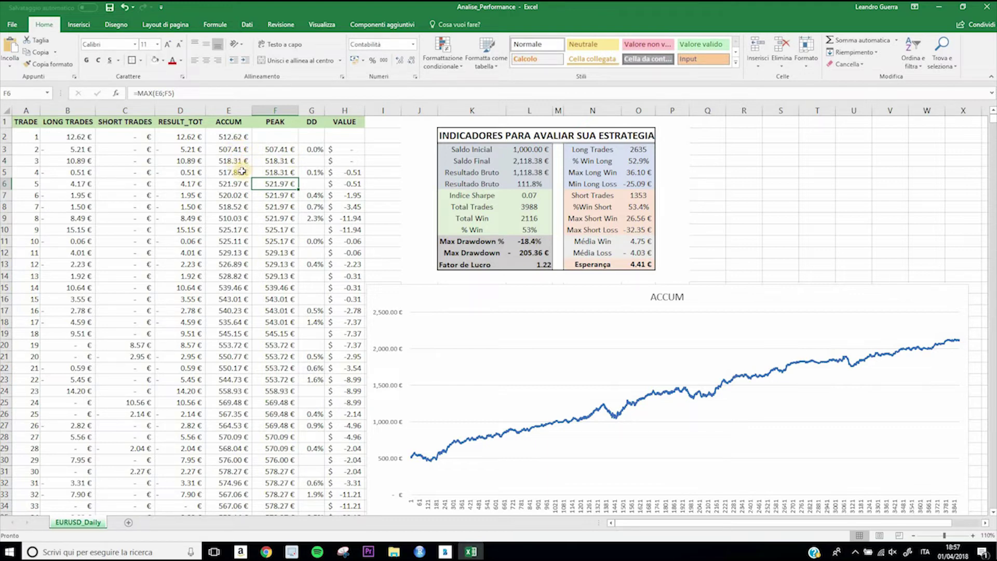
{"action": "left_click", "coordinate": [242, 171]}
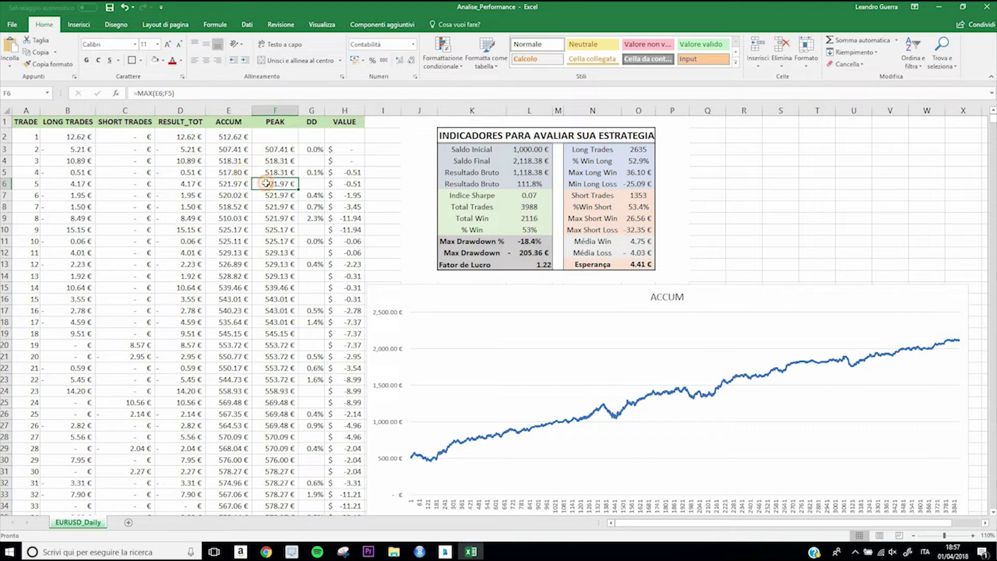
{"action": "left_click", "coordinate": [345, 172]}
{"action": "left_click", "coordinate": [270, 173]}
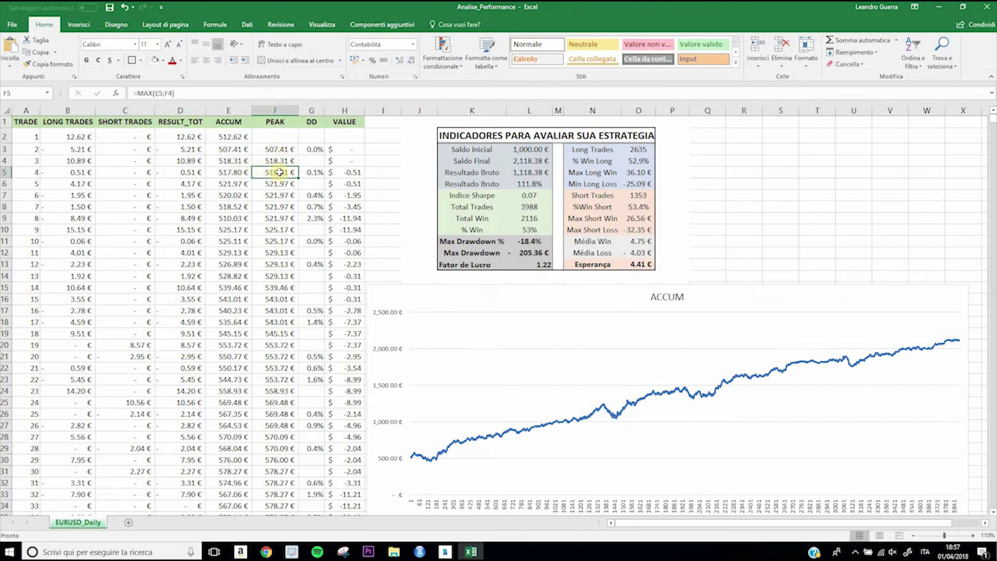
{"action": "left_click", "coordinate": [237, 162]}
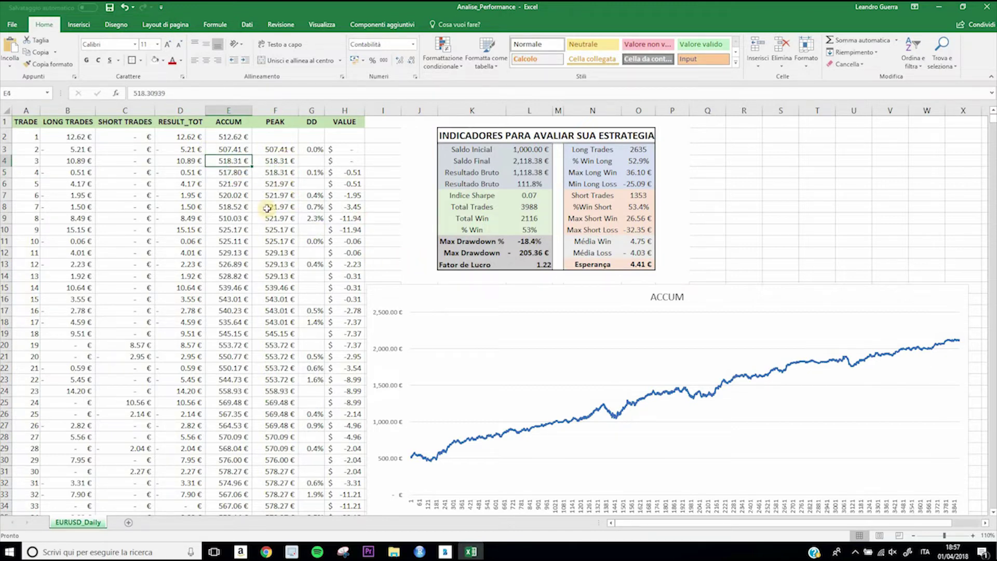
- Look through the PEAK column down to its last row and return to the beginning of the sheet
{"action": "scroll", "coordinate": [261, 341], "scroll_direction": "down", "scroll_amount": 6}
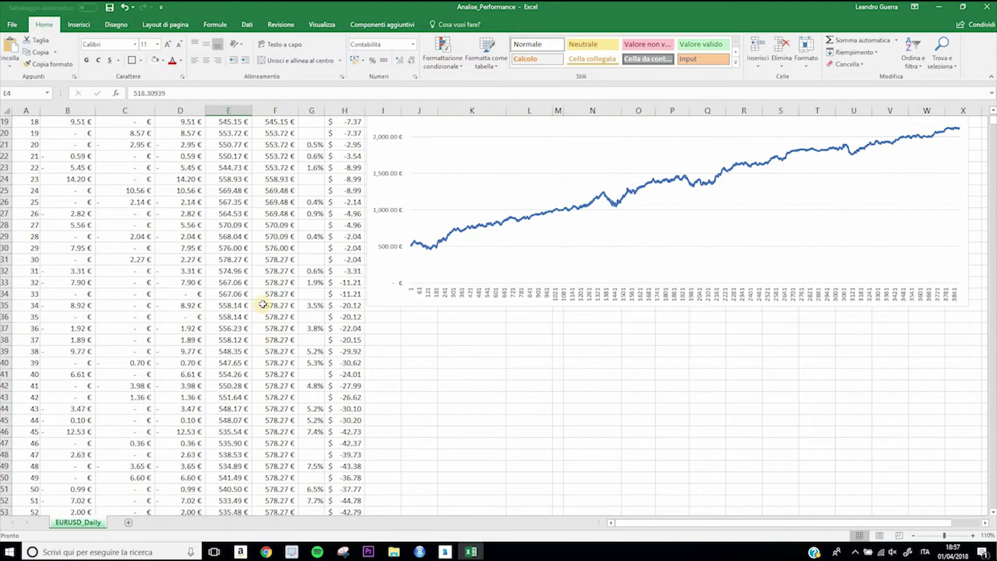
{"action": "scroll", "coordinate": [262, 335], "scroll_direction": "up", "scroll_amount": 6}
{"action": "left_click", "coordinate": [268, 192]}
{"action": "key", "text": "ctrl+Down"}
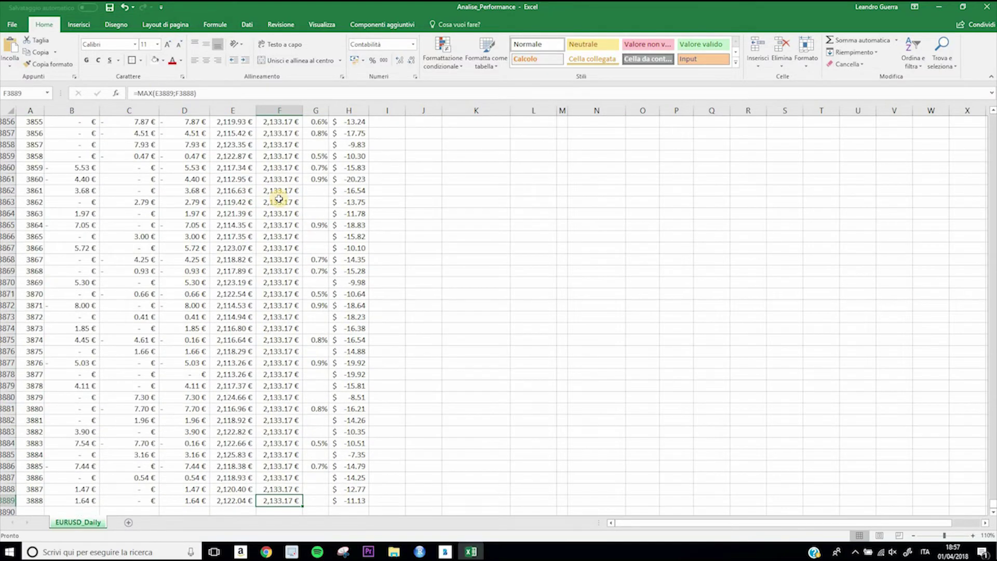
{"action": "key", "text": "ctrl+Up"}
{"action": "scroll", "coordinate": [332, 196], "scroll_direction": "up", "scroll_amount": 1}
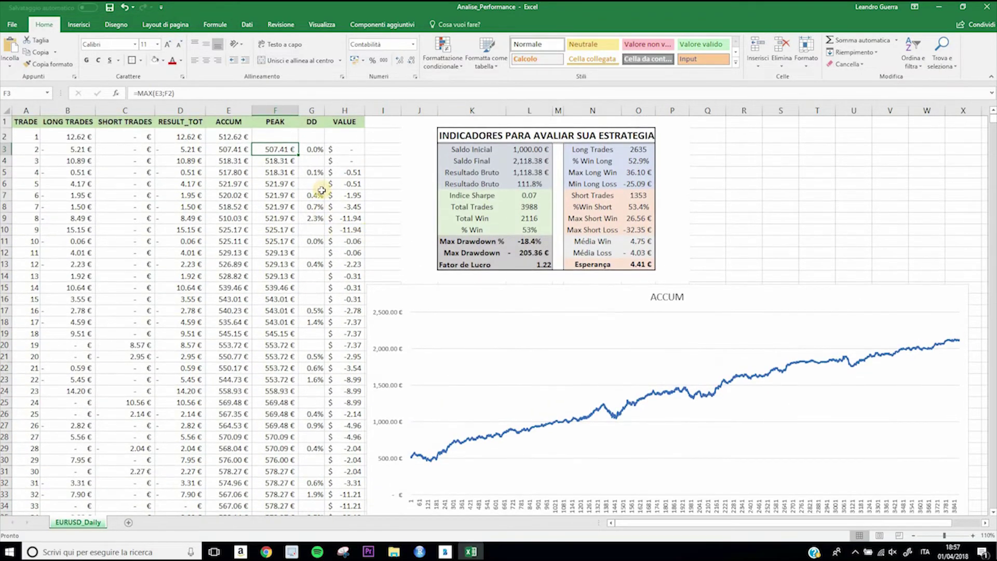
- Inspect the SE formula in cell G3 of the DD column and the cells it references
{"action": "left_click", "coordinate": [315, 149]}
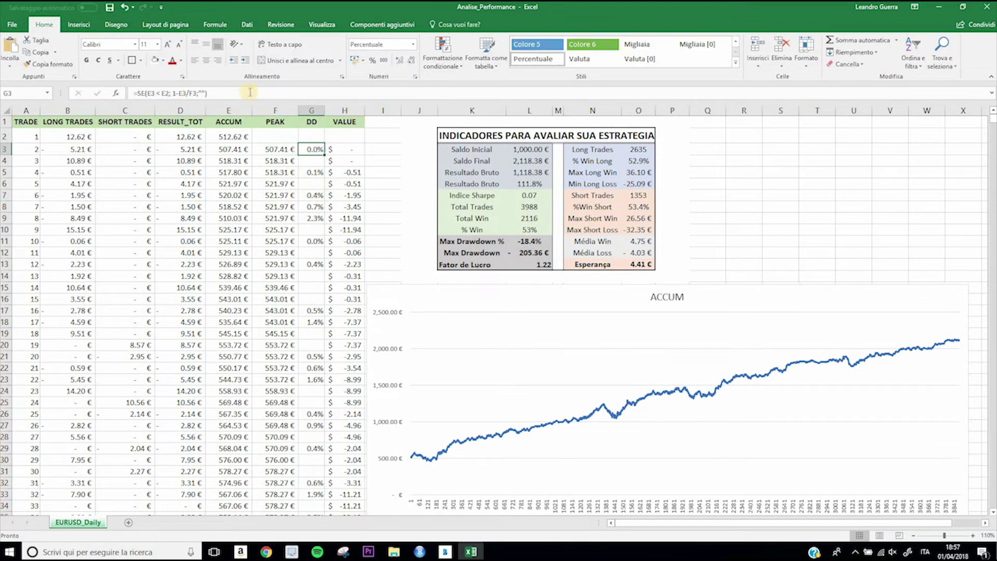
{"action": "left_click", "coordinate": [250, 93]}
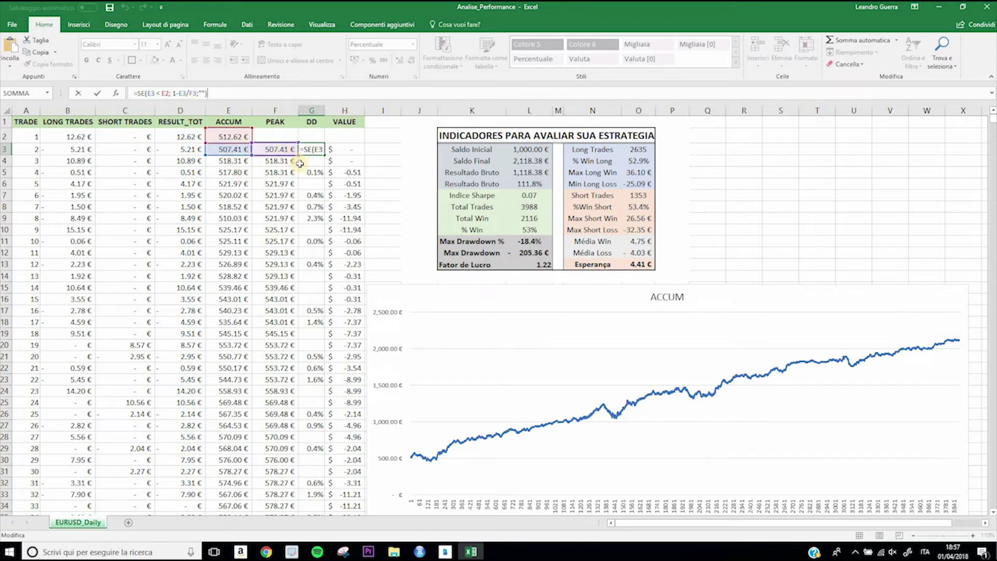
{"action": "key", "text": "Return"}
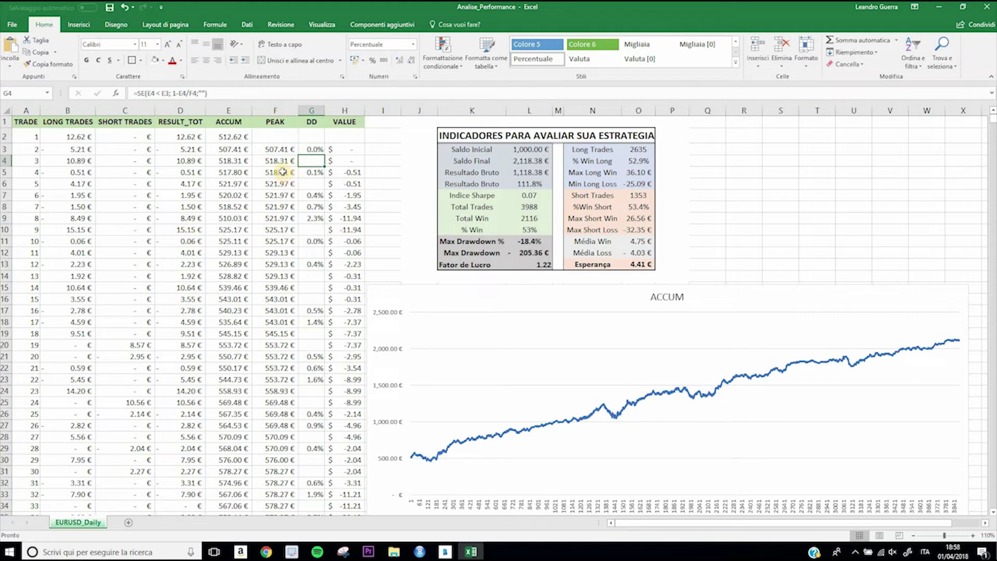
- Check PEAK cell F5 and several DD cells, and browse the DD column down and back to its header
{"action": "left_click", "coordinate": [282, 176]}
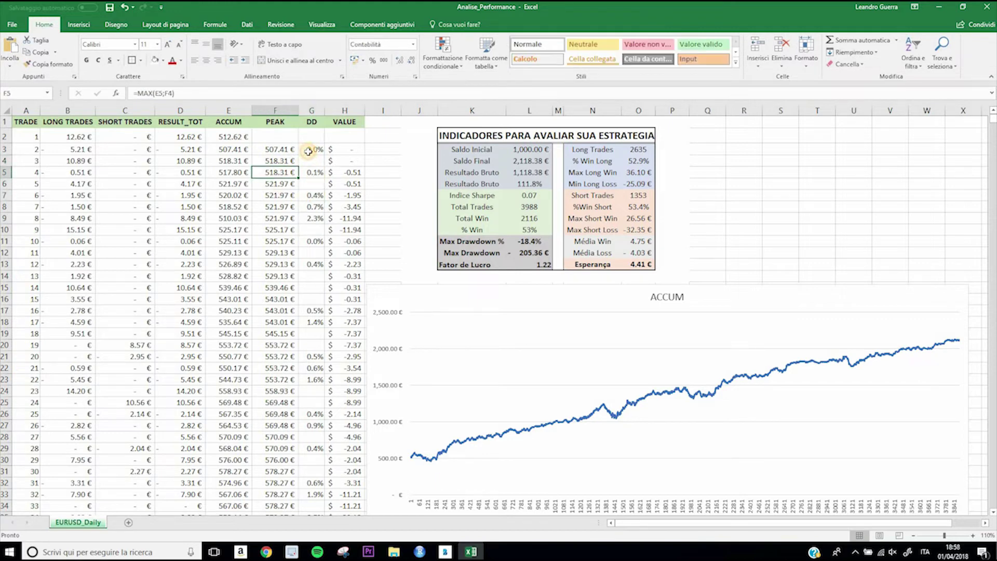
{"action": "left_click", "coordinate": [311, 195]}
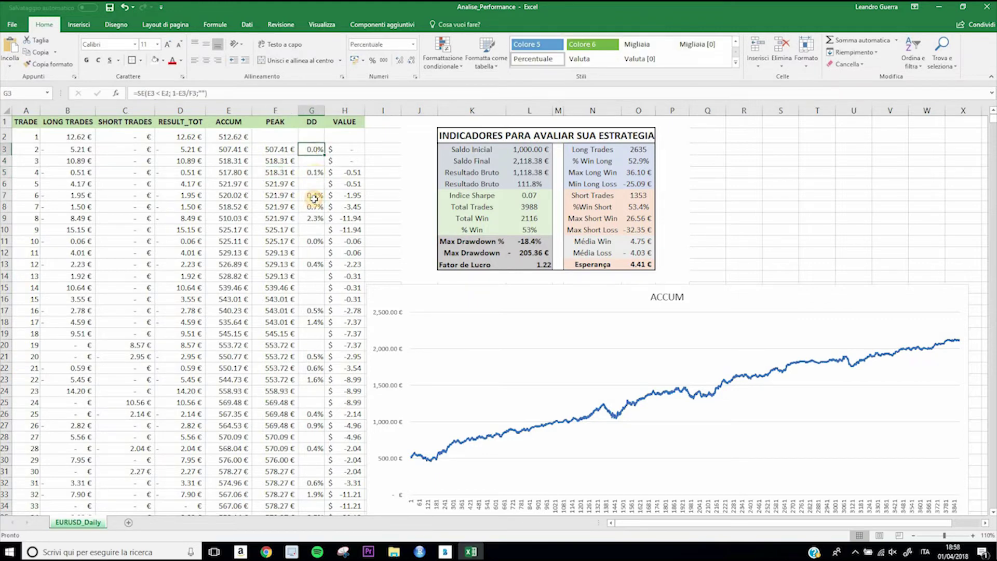
{"action": "left_click", "coordinate": [310, 150]}
{"action": "key", "text": "ctrl+Down"}
{"action": "key", "text": "ctrl+Up"}
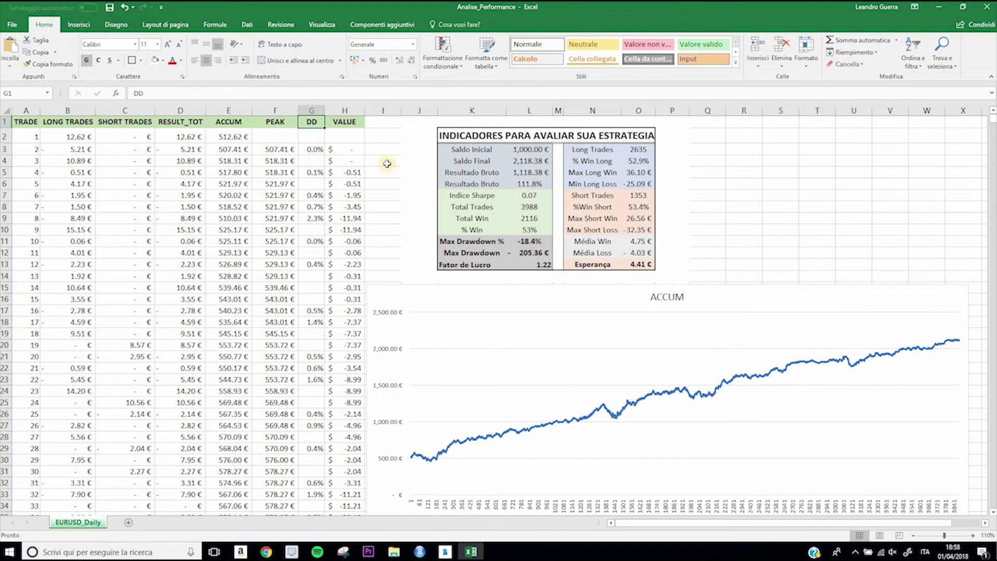
- Inspect the SE formula in cell H5 of the VALUE column and the cells it references
{"action": "left_click", "coordinate": [378, 197]}
{"action": "left_click", "coordinate": [351, 174]}
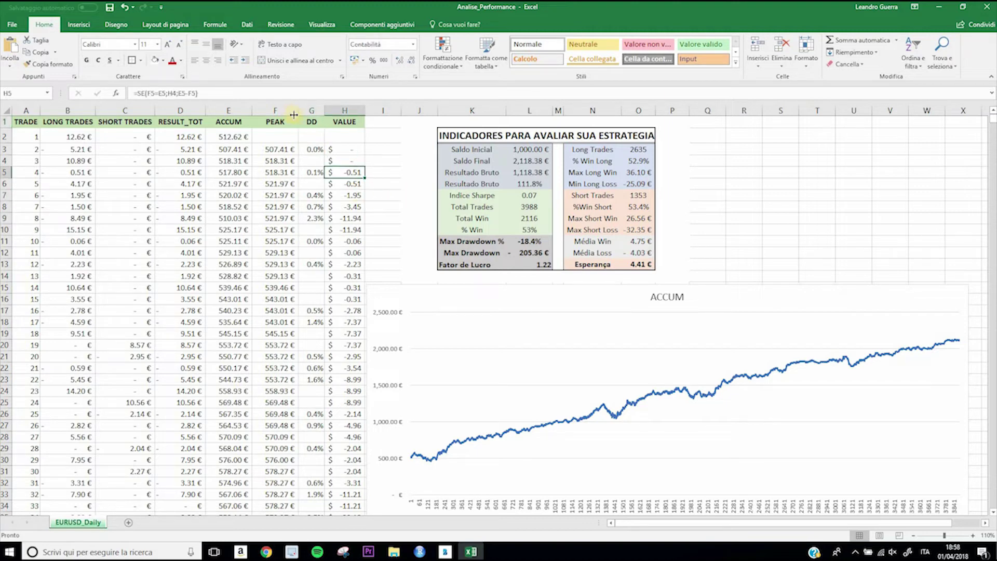
{"action": "double_click", "coordinate": [332, 174]}
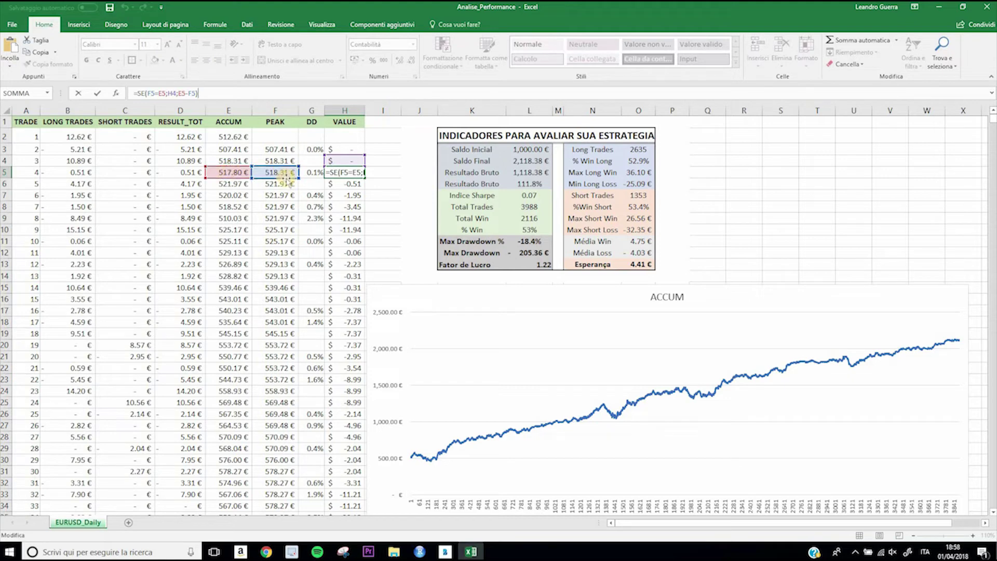
{"action": "key", "text": "Return"}
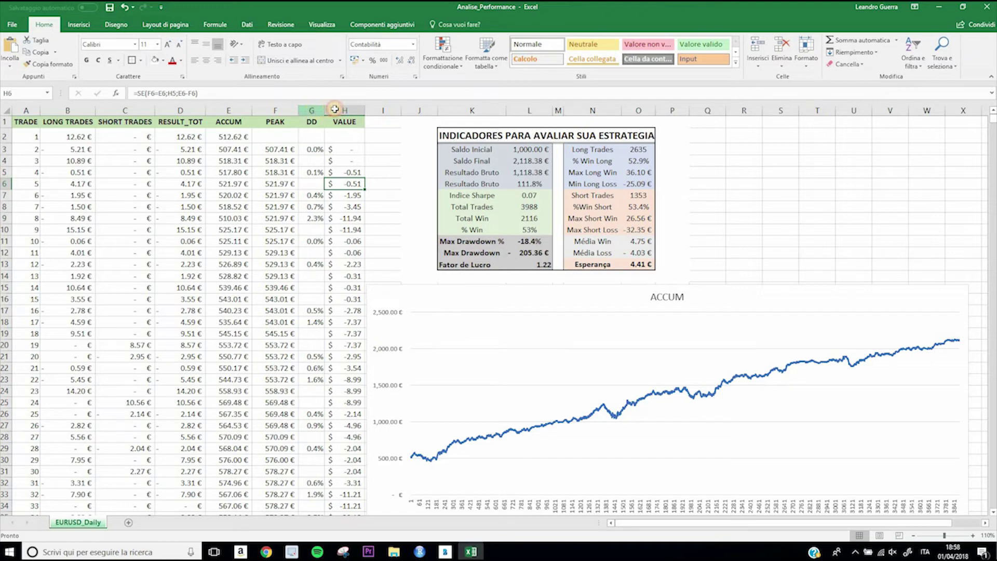
- Review the DD and VALUE columns, and inspect the MIN formula of Max Drawdown % in cell L11 with its referenced cells
{"action": "left_click_drag", "start_coordinate": [314, 109], "coordinate": [336, 109]}
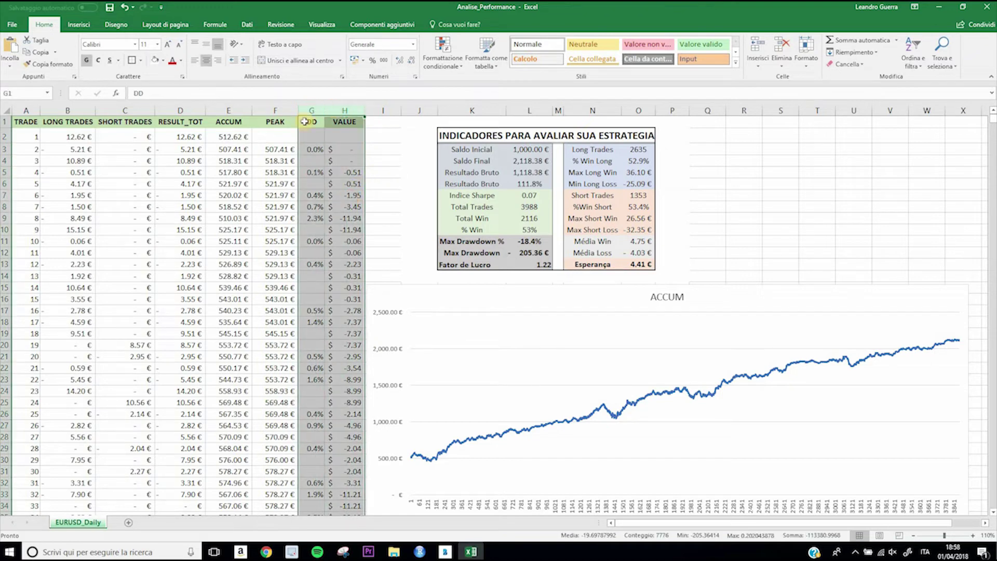
{"action": "left_click", "coordinate": [353, 195]}
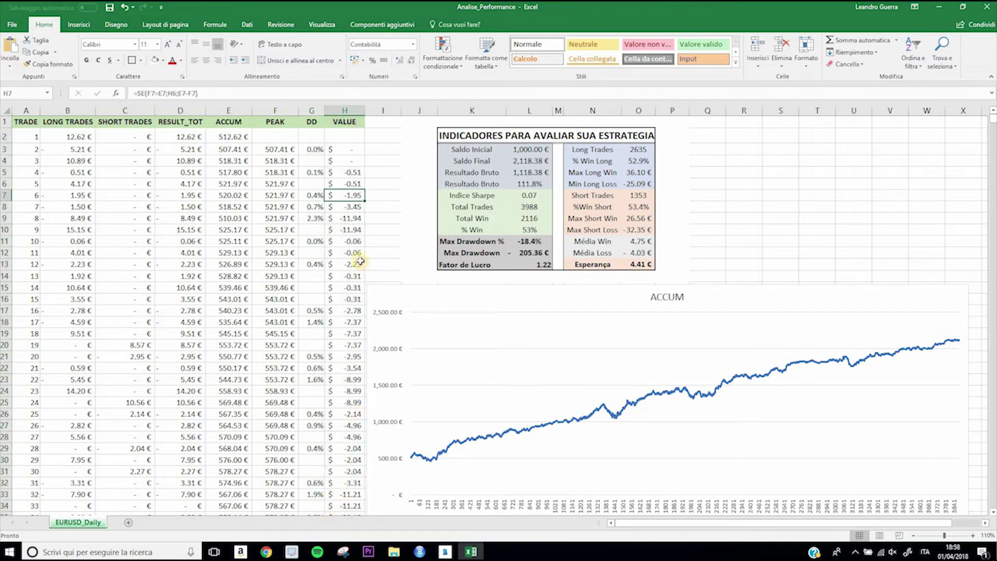
{"action": "left_click", "coordinate": [530, 243]}
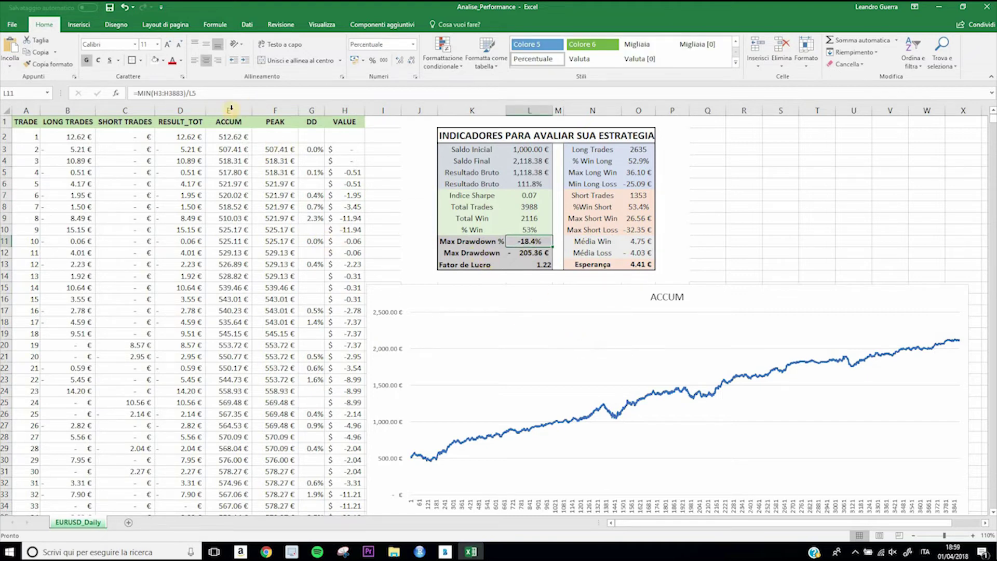
{"action": "key", "text": "F2"}
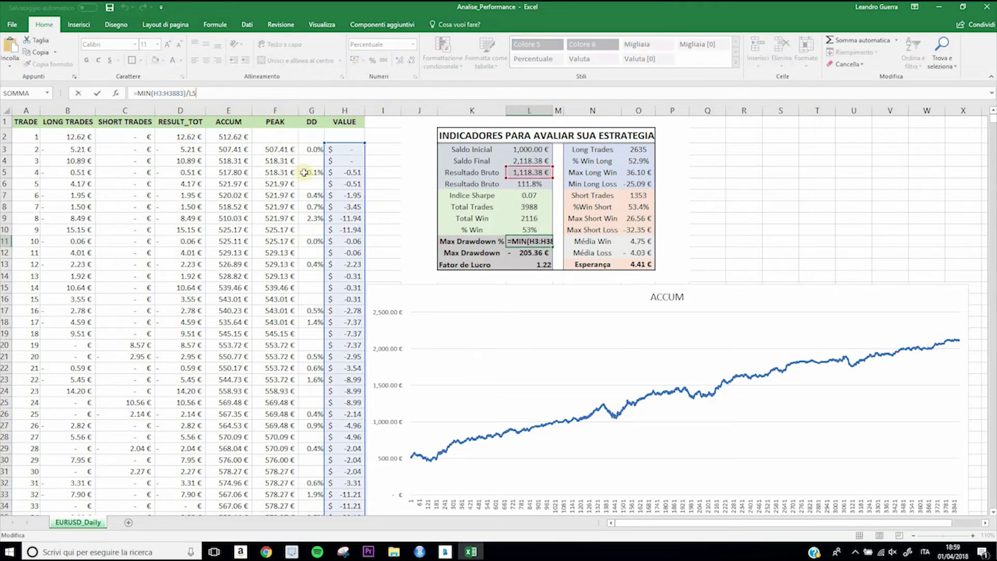
{"action": "left_click", "coordinate": [391, 194]}
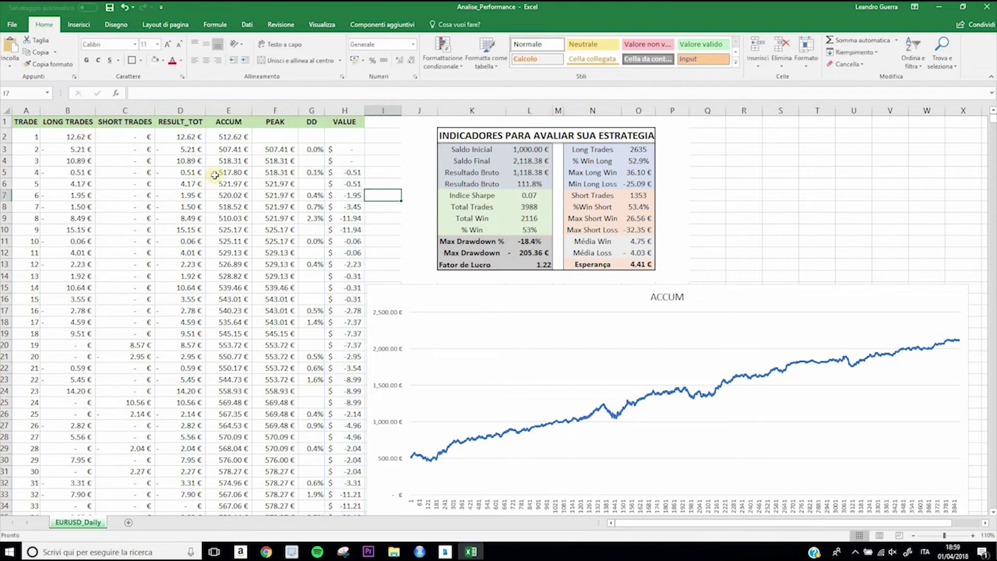
- Look at the ACCUM column down to its last row and back, and check the Resultado Bruto, Saldo Final and Saldo Inicial cells
{"action": "left_click", "coordinate": [249, 173]}
{"action": "key", "text": "ctrl+Down"}
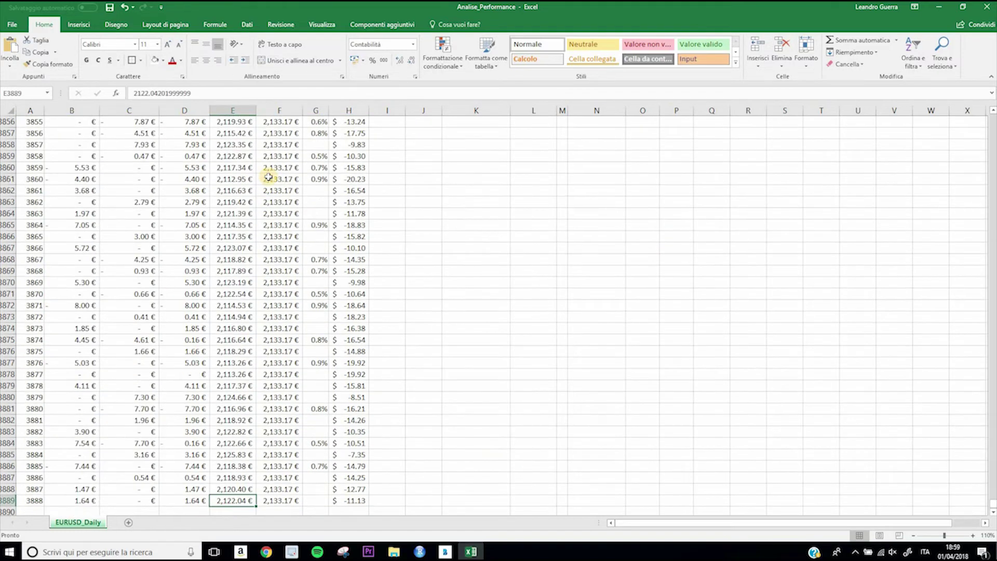
{"action": "key", "text": "ctrl+Up"}
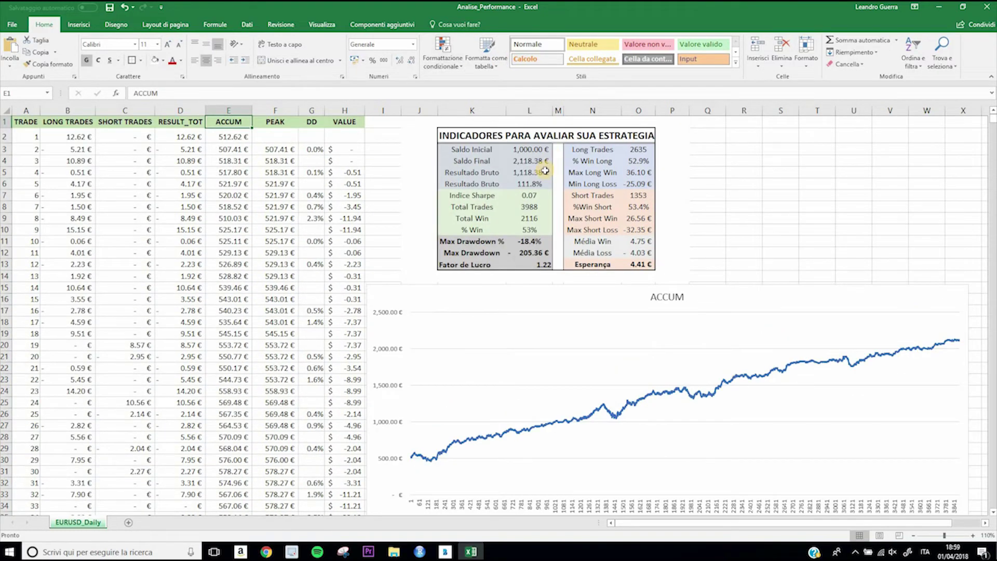
{"action": "left_click", "coordinate": [527, 172]}
{"action": "key", "text": "Up"}
{"action": "key", "text": "Up"}
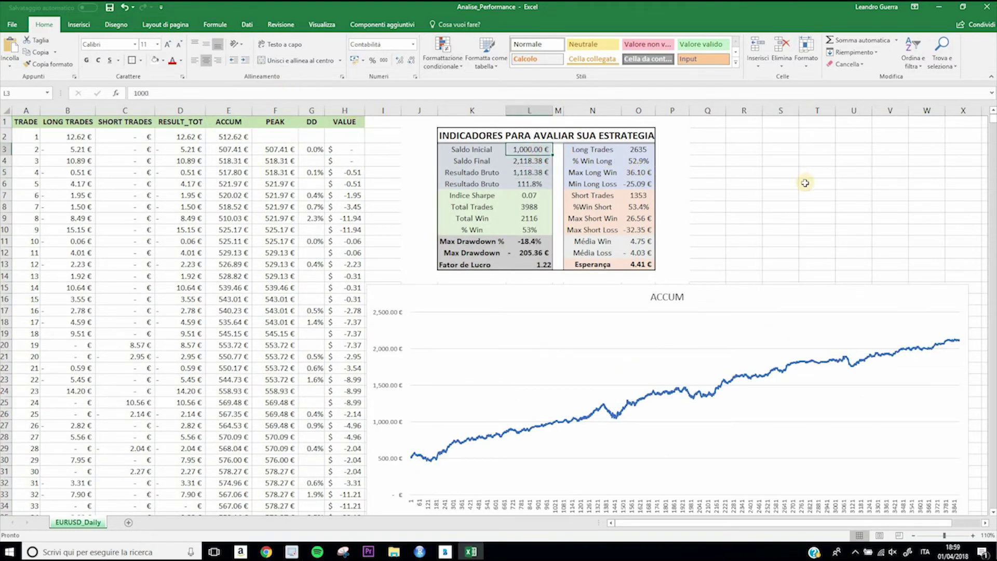
- Compare the Max Drawdown % and Max Drawdown formulas in L11 and L12, and inspect the VALUE range that L12 references
{"action": "left_click", "coordinate": [535, 240]}
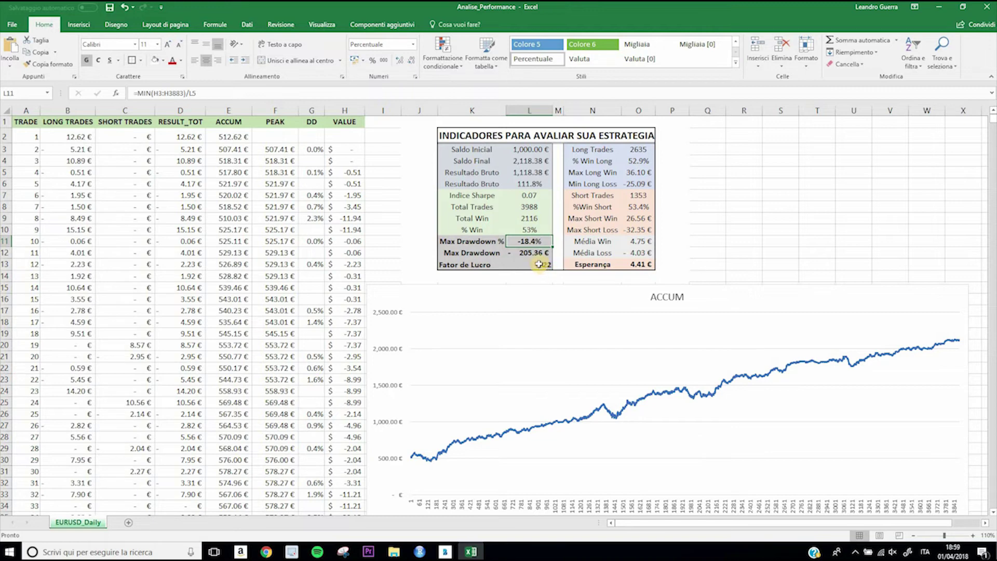
{"action": "key", "text": "Down"}
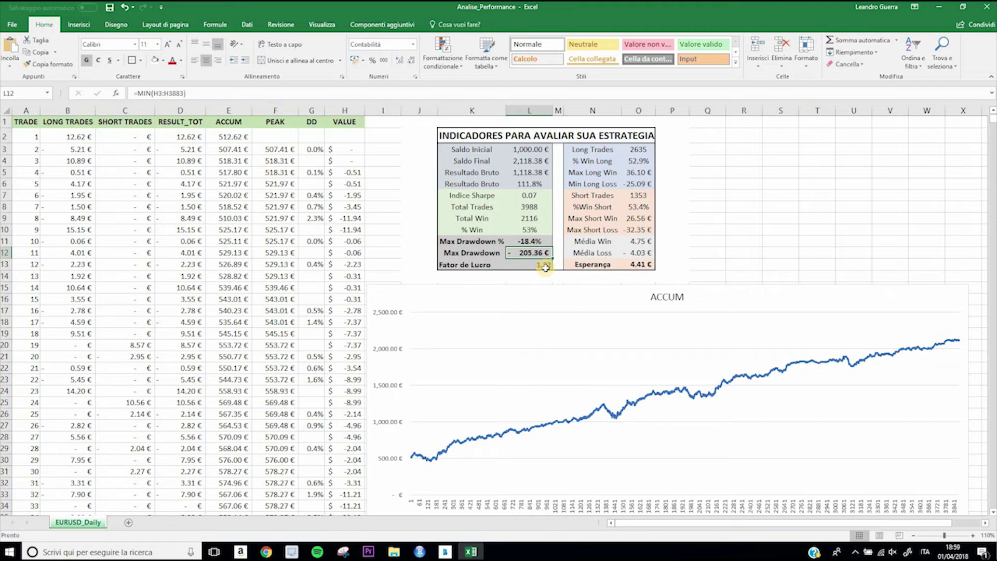
{"action": "left_click", "coordinate": [335, 218]}
{"action": "left_click", "coordinate": [530, 252]}
{"action": "key", "text": "Up"}
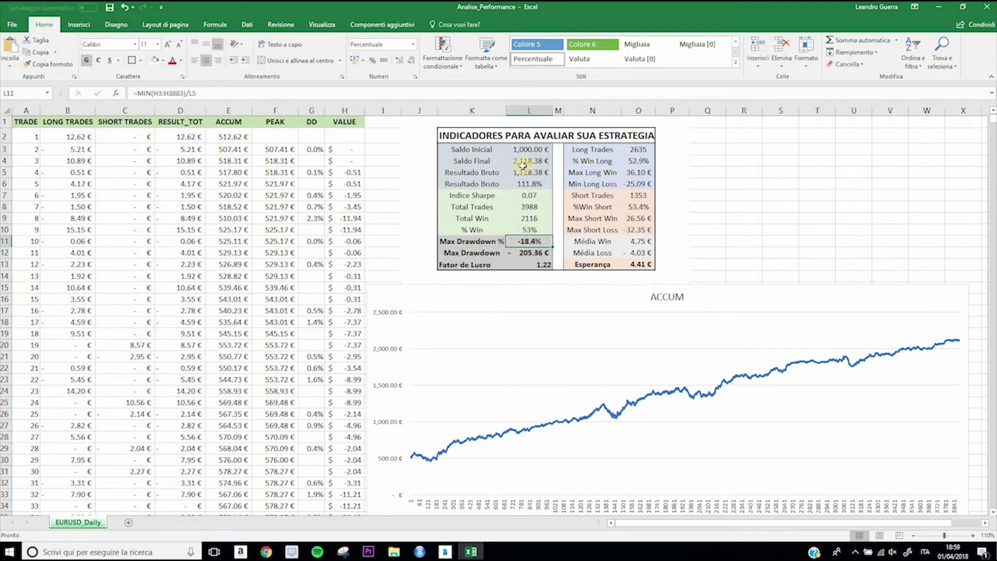
{"action": "left_click", "coordinate": [527, 254]}
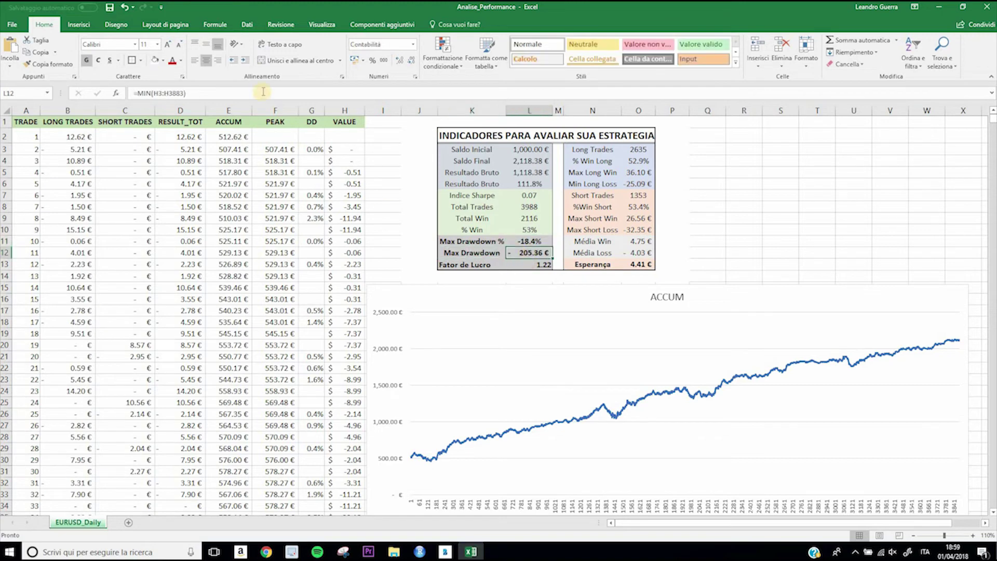
{"action": "left_click", "coordinate": [262, 92]}
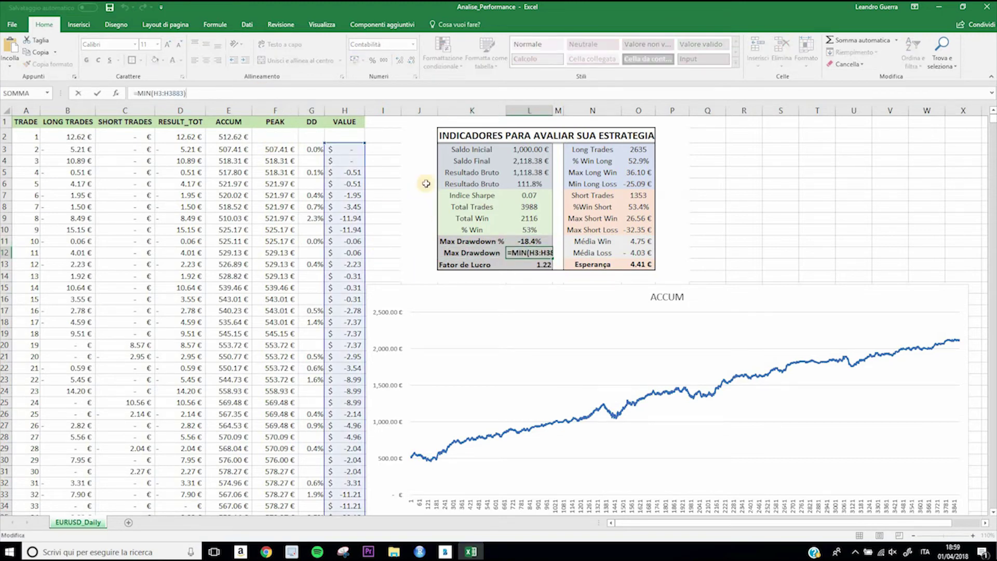
{"action": "left_click", "coordinate": [390, 262]}
{"action": "left_click", "coordinate": [535, 253]}
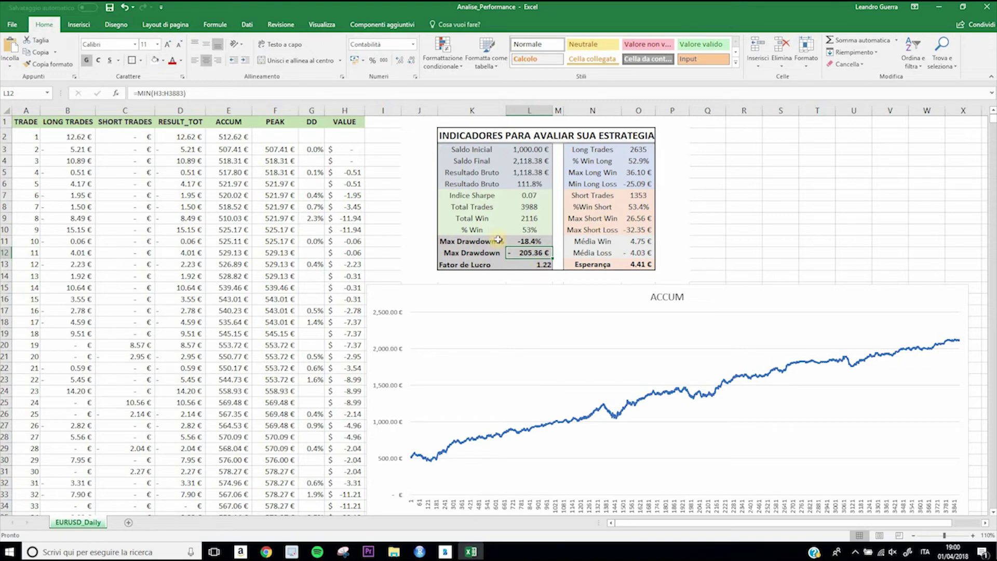
- Inspect the SOMMA.SE formula of Fator de Lucro in cell L13 and compare it with the handwritten PF formula in Bamboo Paper
{"action": "left_click", "coordinate": [536, 265]}
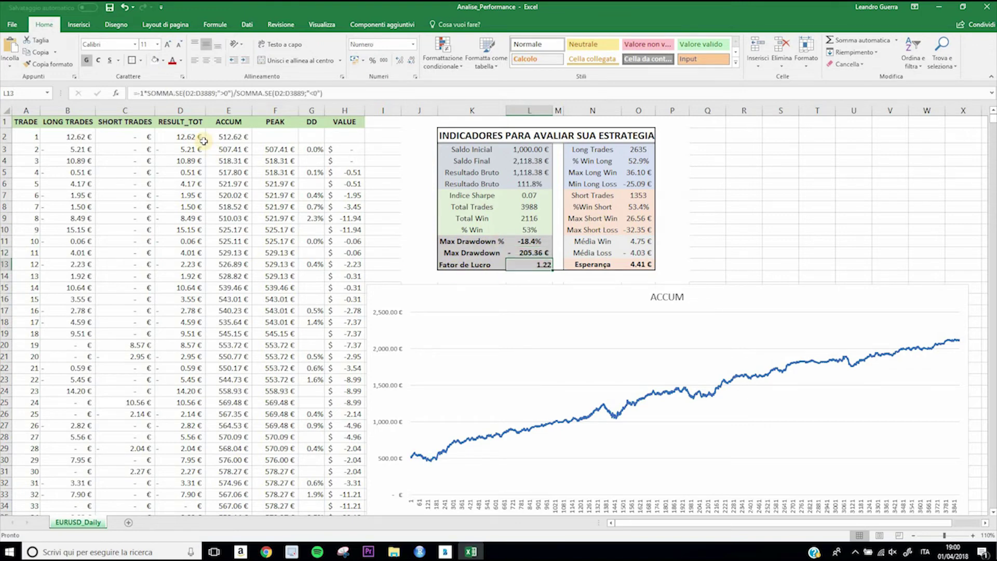
{"action": "left_click", "coordinate": [446, 551]}
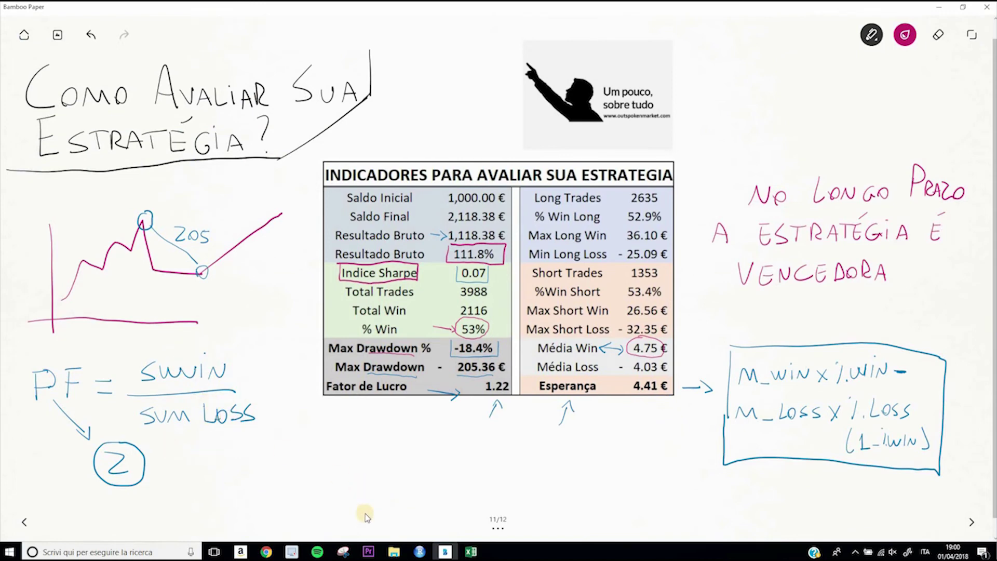
{"action": "left_click", "coordinate": [445, 551]}
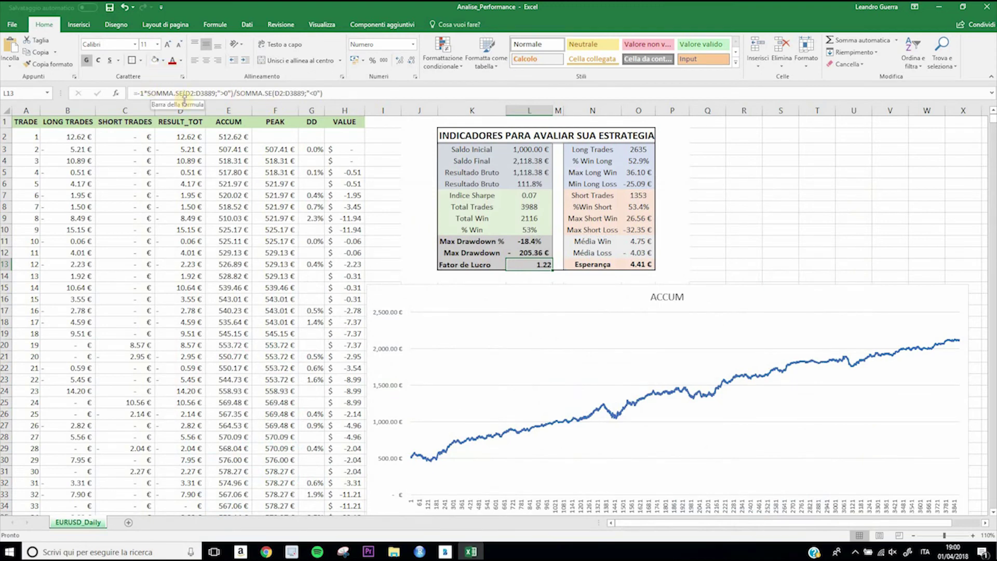
{"action": "left_click", "coordinate": [208, 93]}
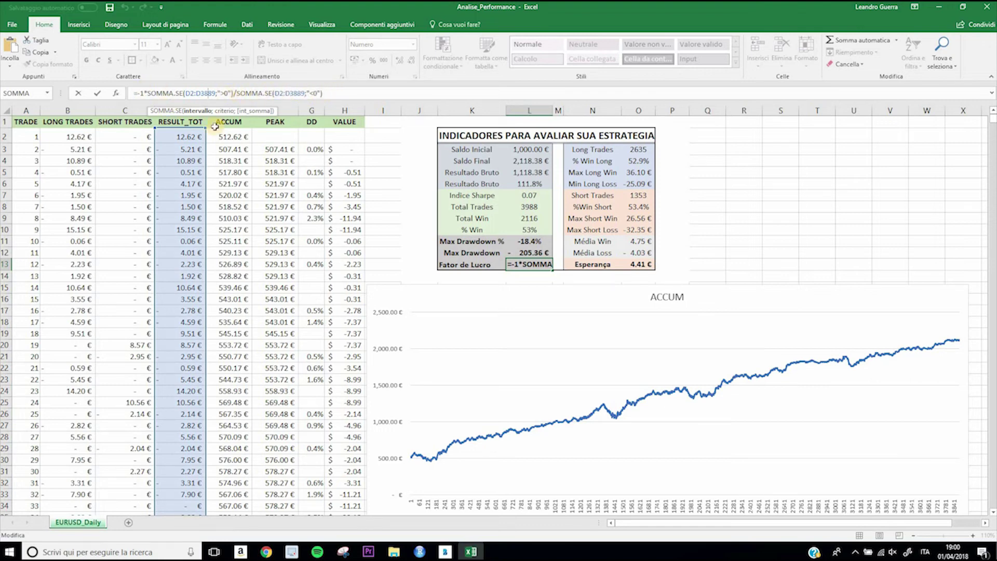
{"action": "key", "text": "Return"}
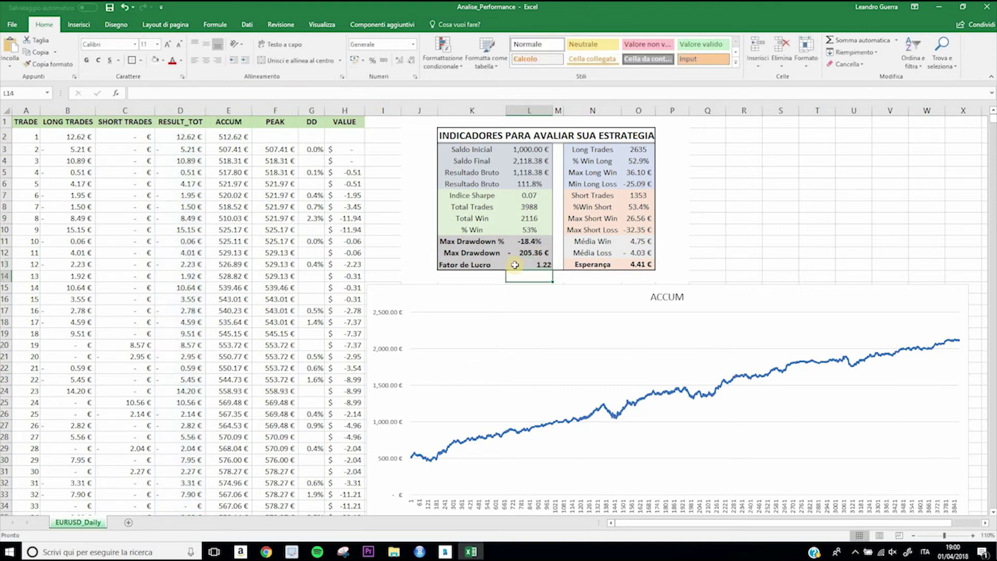
- Centre the Fator de Lucro value in cell L13 horizontally
{"action": "key", "text": "Up"}
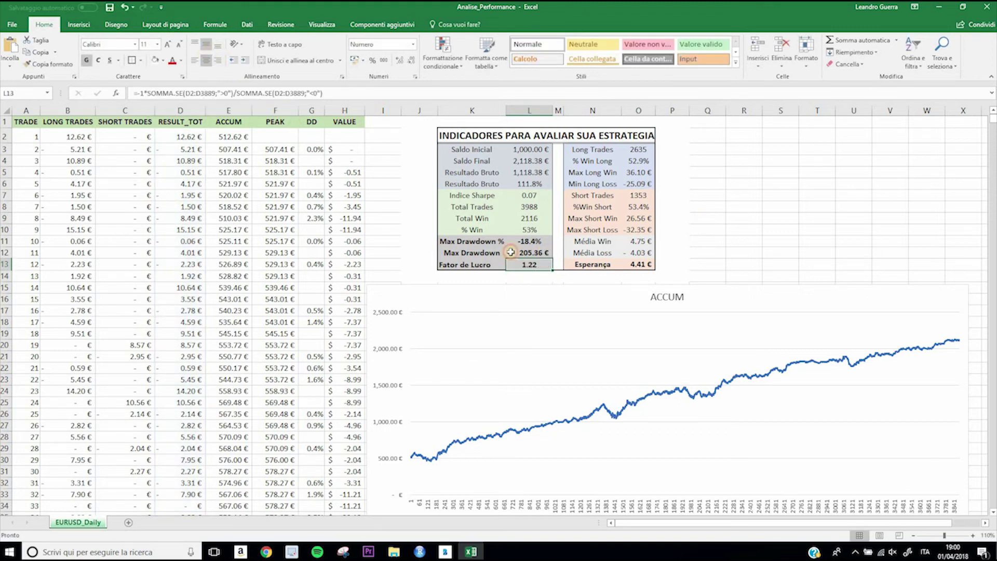
{"action": "left_click", "coordinate": [698, 218]}
{"action": "left_click", "coordinate": [551, 264]}
- Inspect the MEDIA.SE formula of Esperança in cell O13 and compare it with the handwritten expectancy formula in Bamboo Paper
{"action": "left_click", "coordinate": [638, 263]}
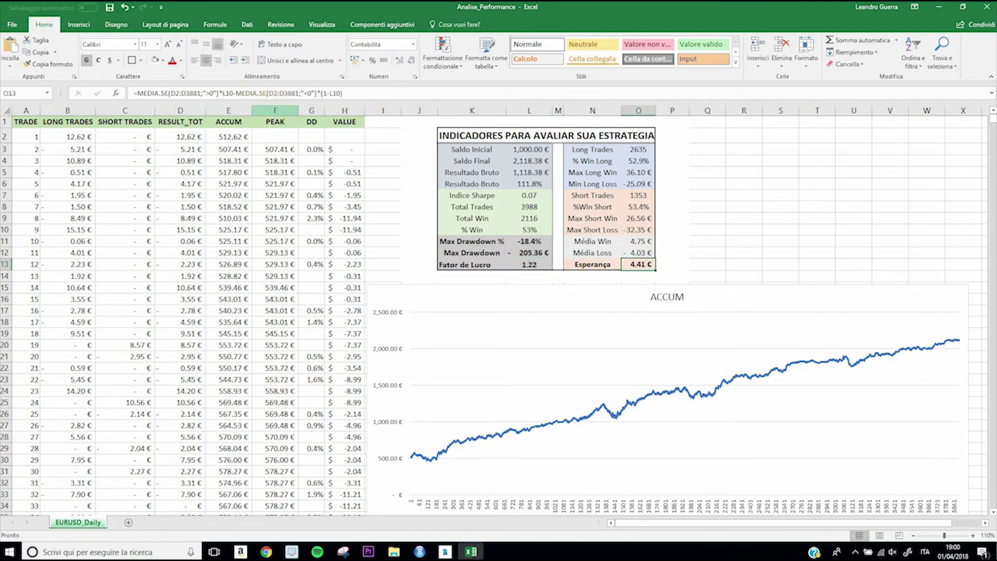
{"action": "left_click", "coordinate": [450, 551]}
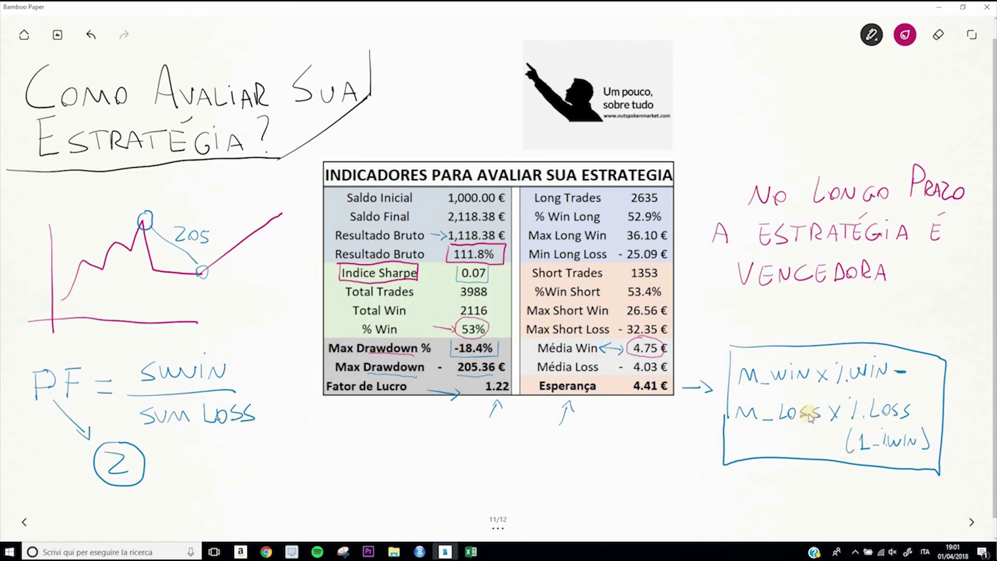
{"action": "left_click", "coordinate": [470, 552]}
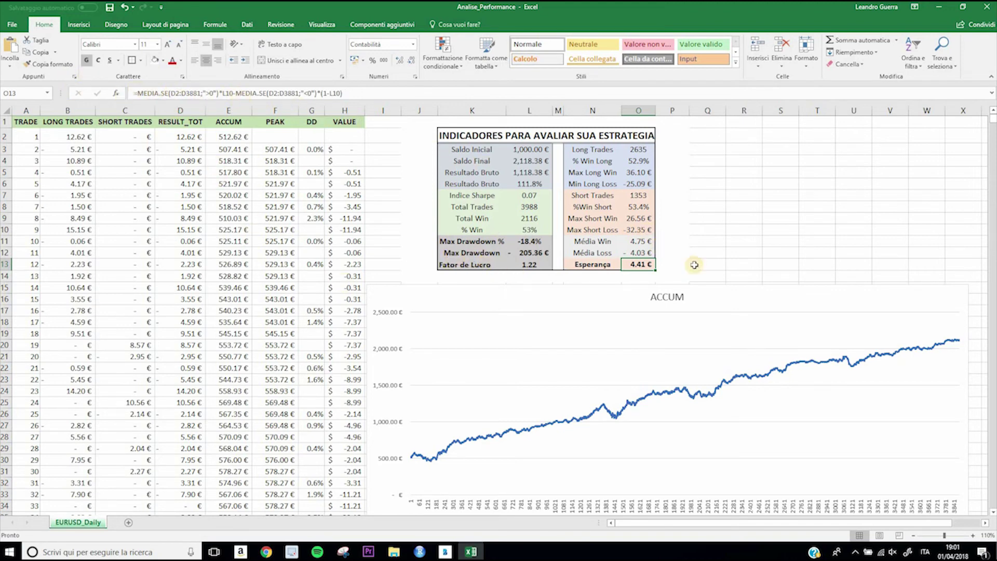
{"action": "left_click", "coordinate": [677, 241]}
{"action": "left_click", "coordinate": [652, 264]}
- Make the Resultado Bruto percentage label and value in K6:L6 bold and slightly larger
{"action": "left_click_drag", "start_coordinate": [534, 184], "coordinate": [494, 183]}
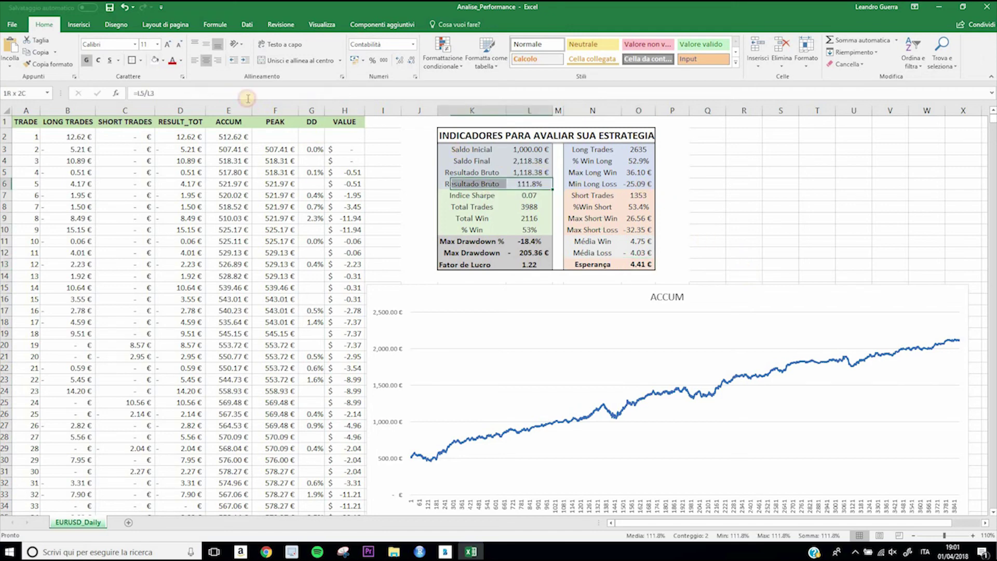
{"action": "left_click", "coordinate": [86, 61]}
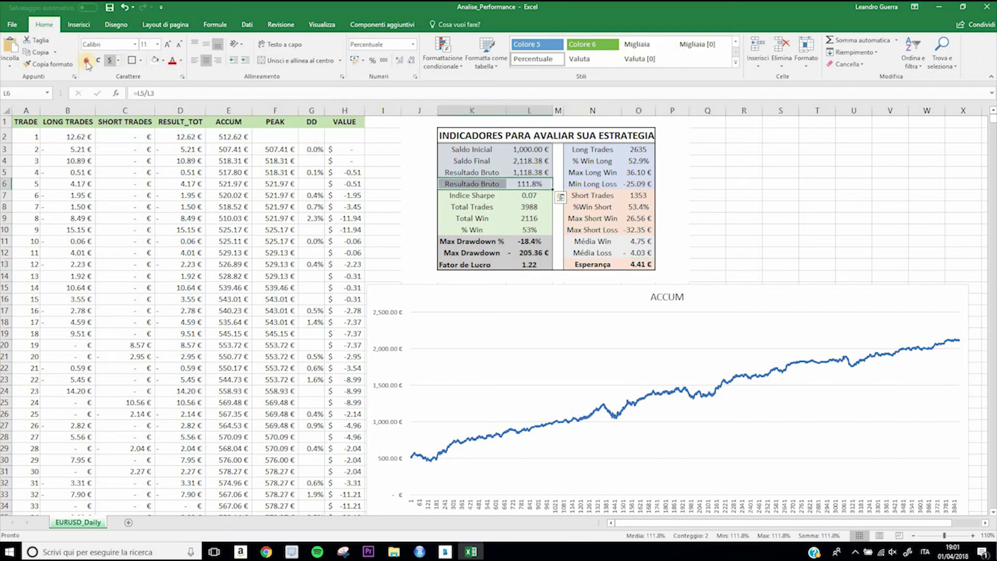
{"action": "left_click", "coordinate": [166, 47]}
{"action": "left_click", "coordinate": [166, 47]}
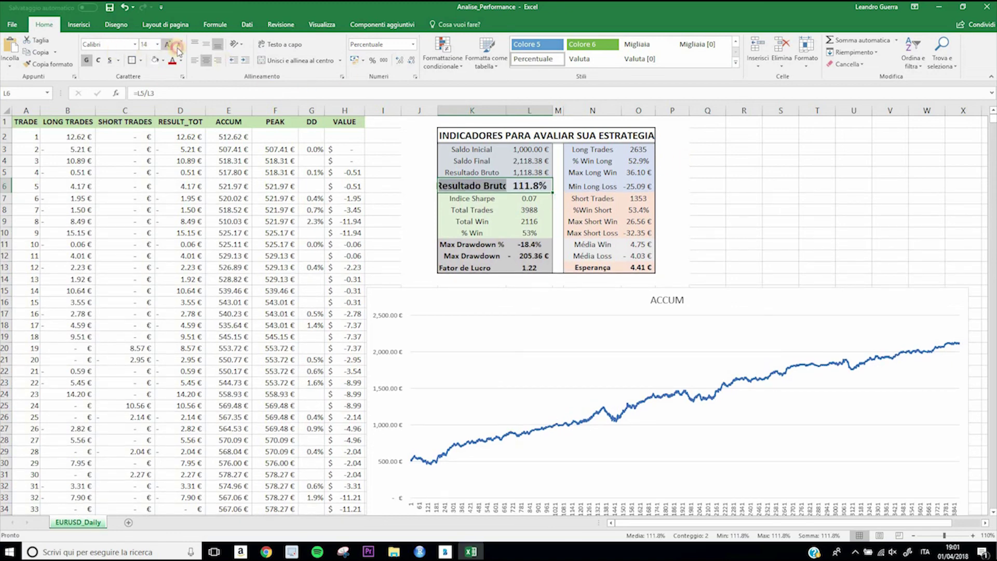
{"action": "left_click", "coordinate": [177, 46]}
- Review the Indice Sharpe, Max Drawdown %, Fator de Lucro and Esperança indicators in the strategy table
{"action": "left_click", "coordinate": [529, 197]}
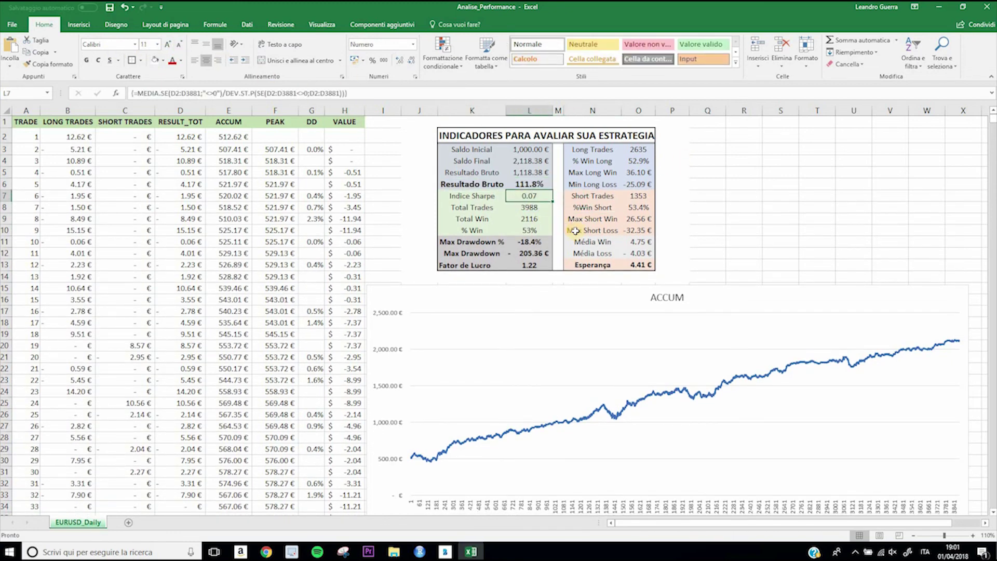
{"action": "left_click", "coordinate": [529, 243]}
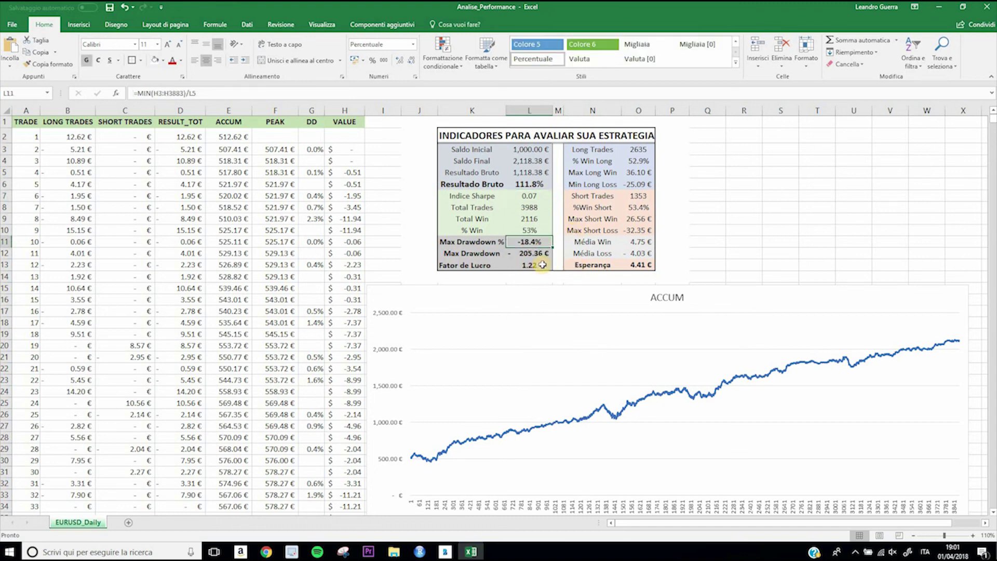
{"action": "left_click", "coordinate": [540, 265]}
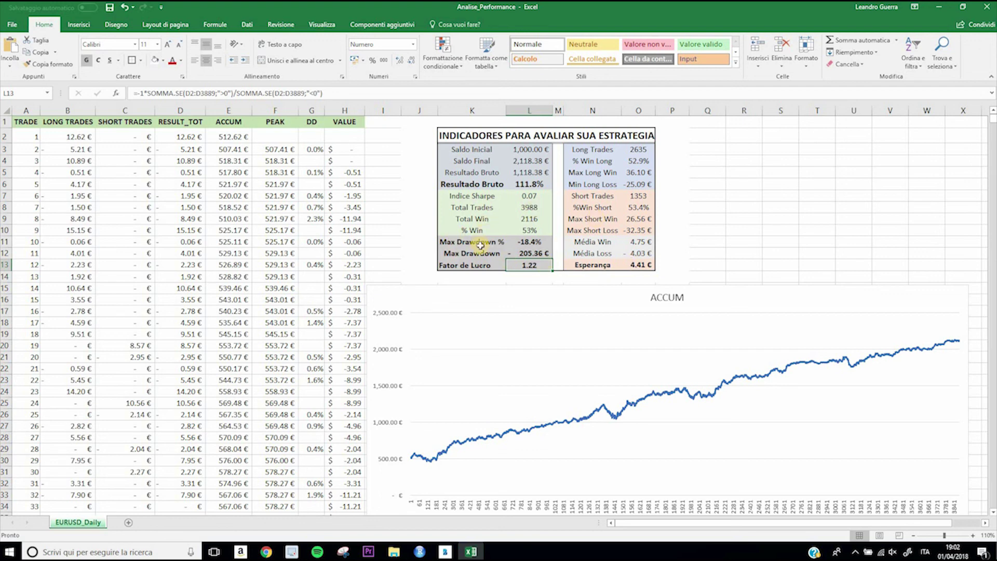
{"action": "left_click", "coordinate": [593, 265]}
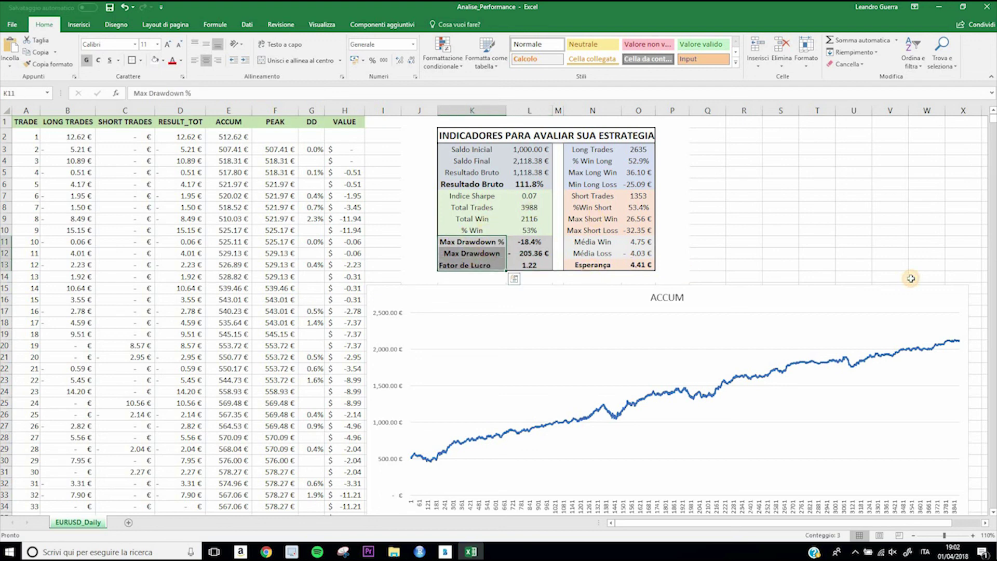